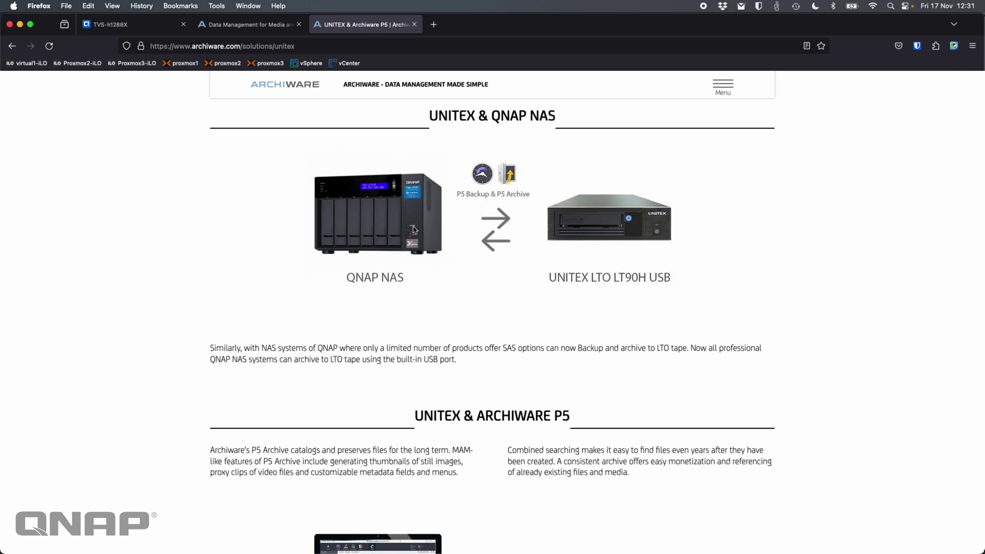
- Leave the Archiware website tabs and switch to the TVS-h1288X NAS's QuTS hero desktop
click(723, 85)
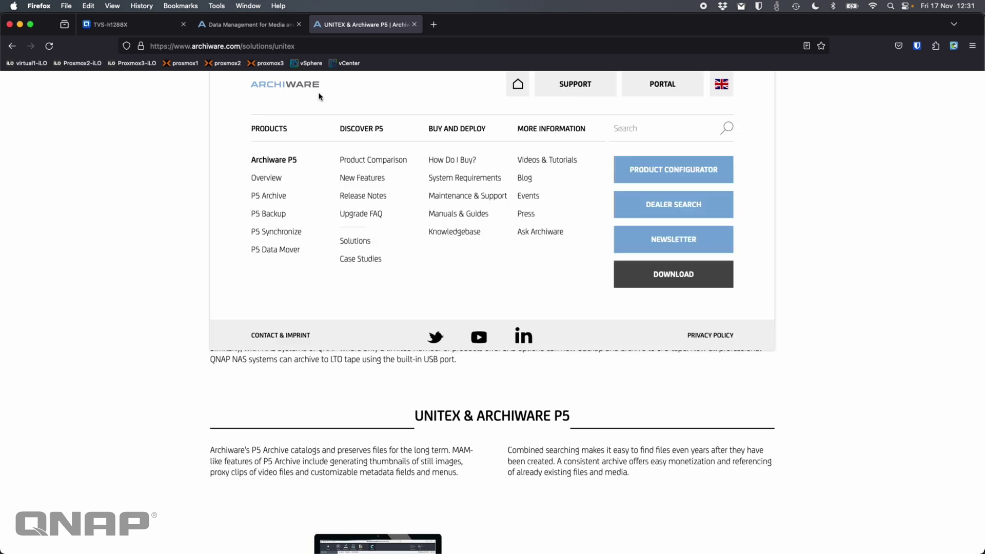
click(106, 295)
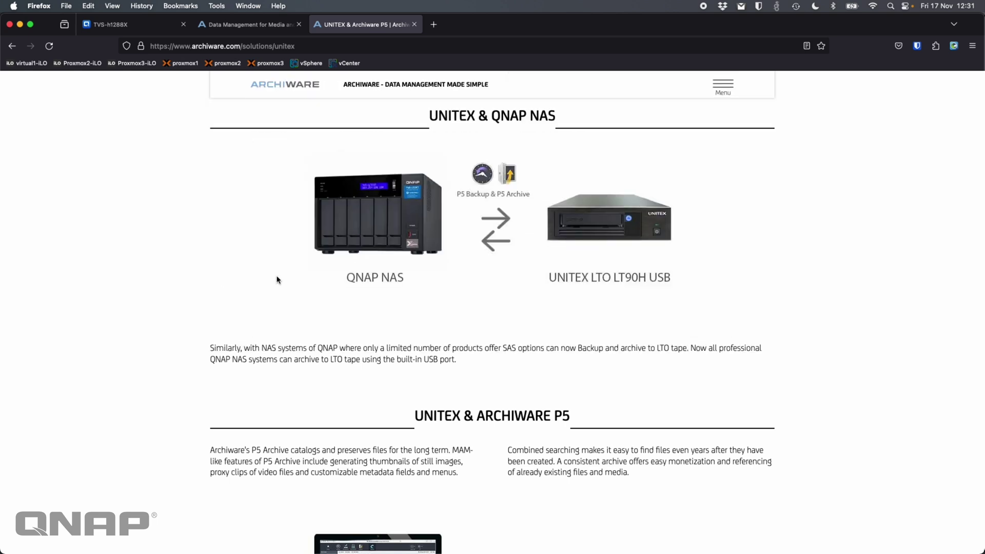
click(255, 26)
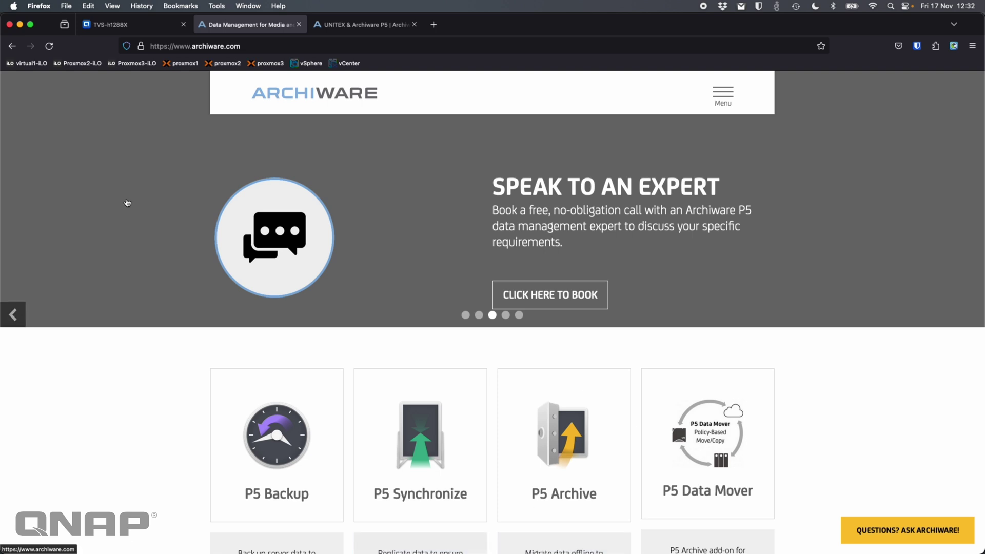
click(129, 26)
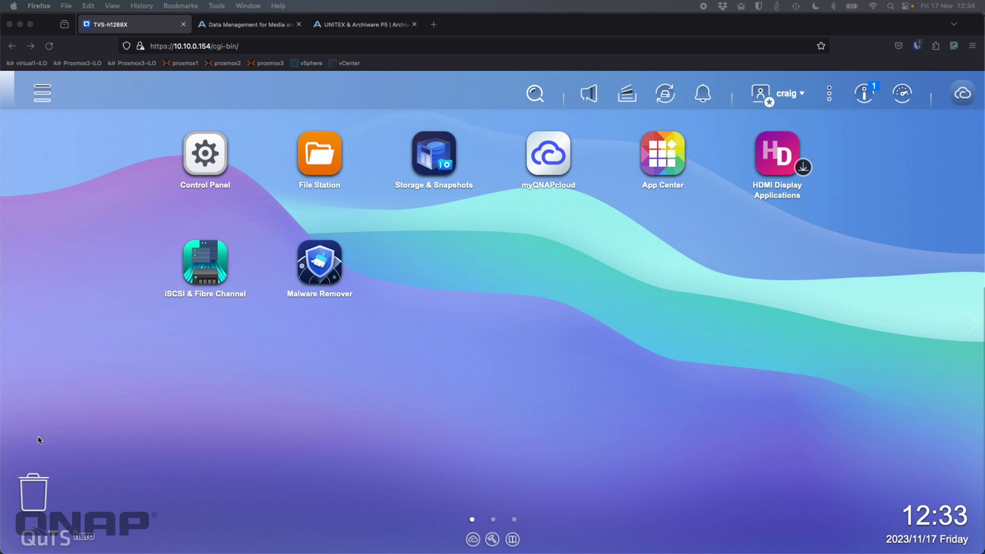
- Open the Archiware P5 7.1.1 details in App Center's Backup/ Sync category
click(511, 431)
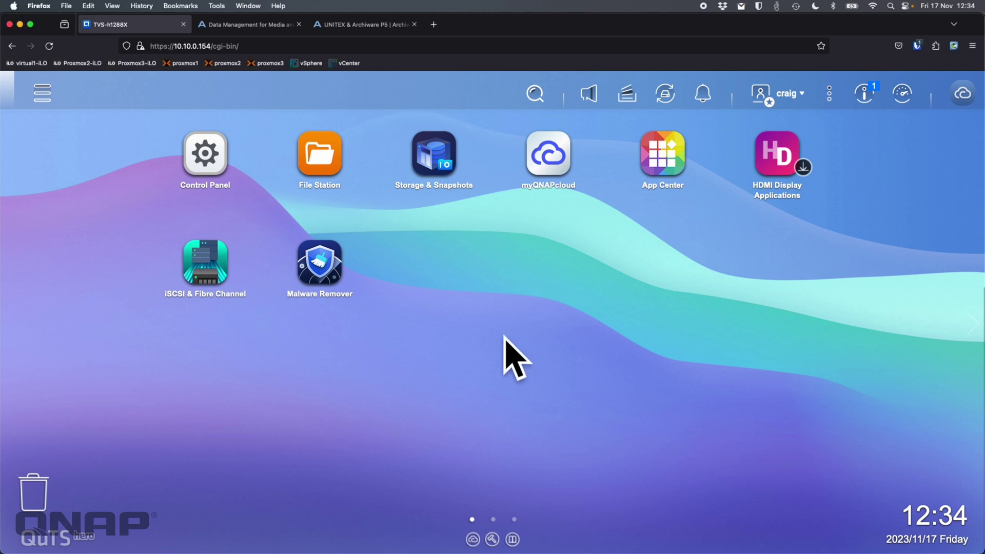
click(661, 172)
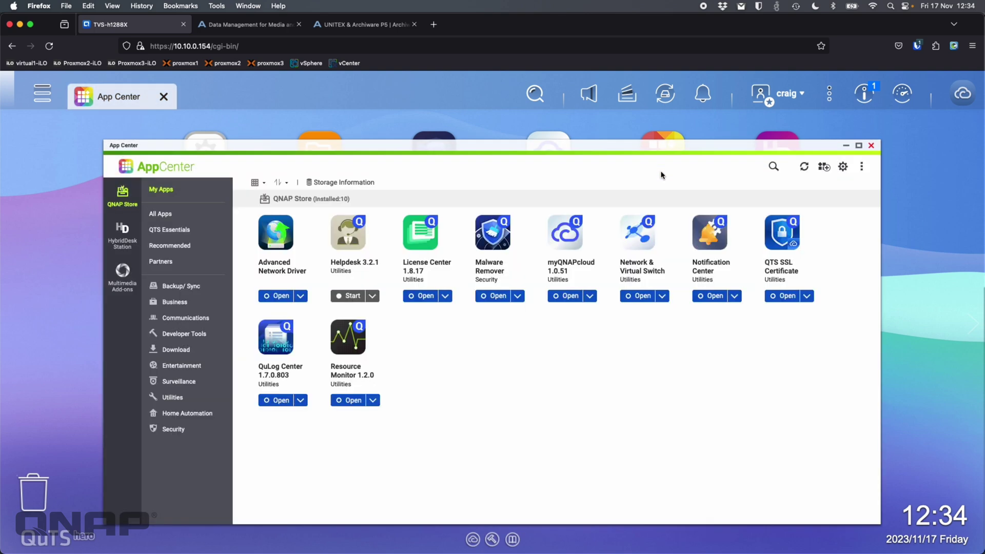
click(177, 286)
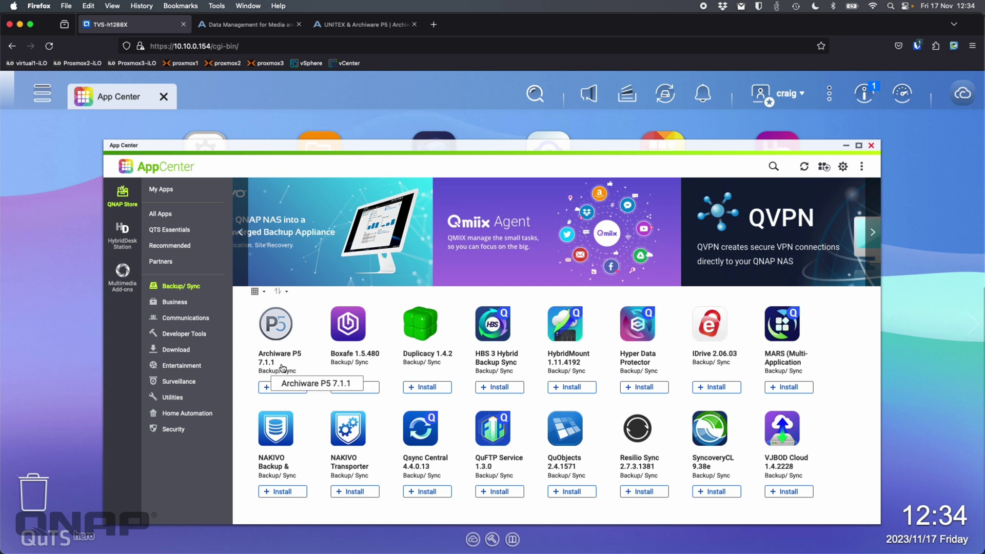
click(287, 341)
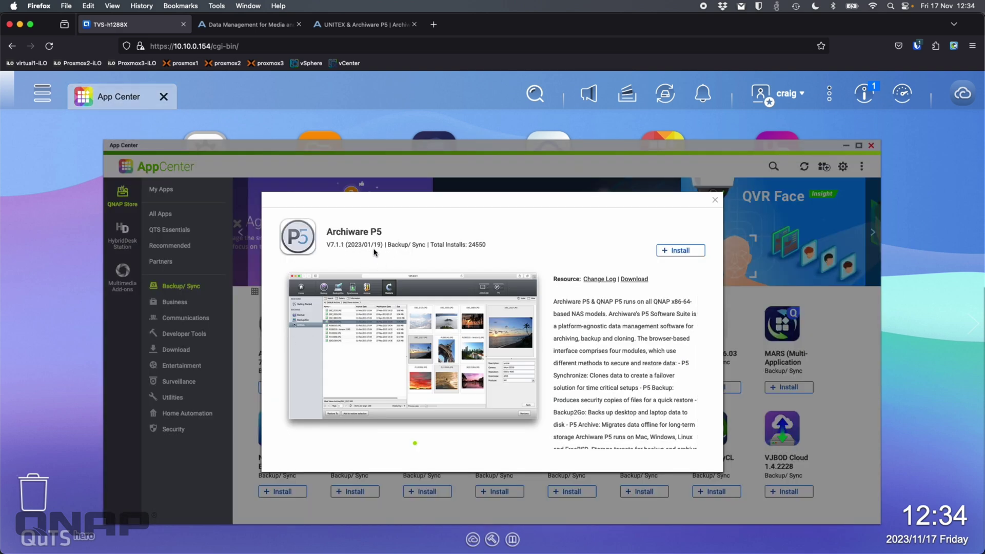
- Check Archiware's download page for P5 7.1.6 and its QNAP package, then return to App Center
click(247, 23)
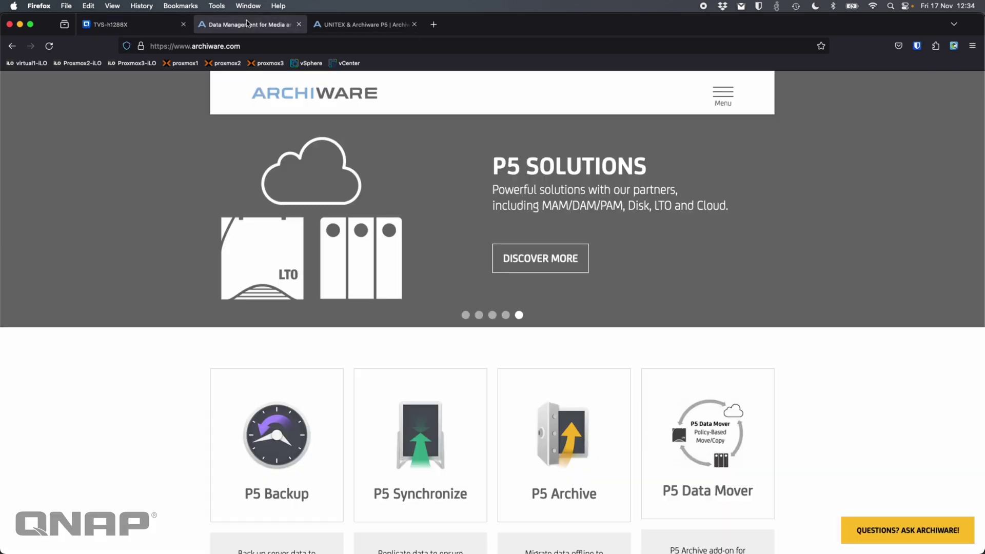
click(730, 95)
click(651, 276)
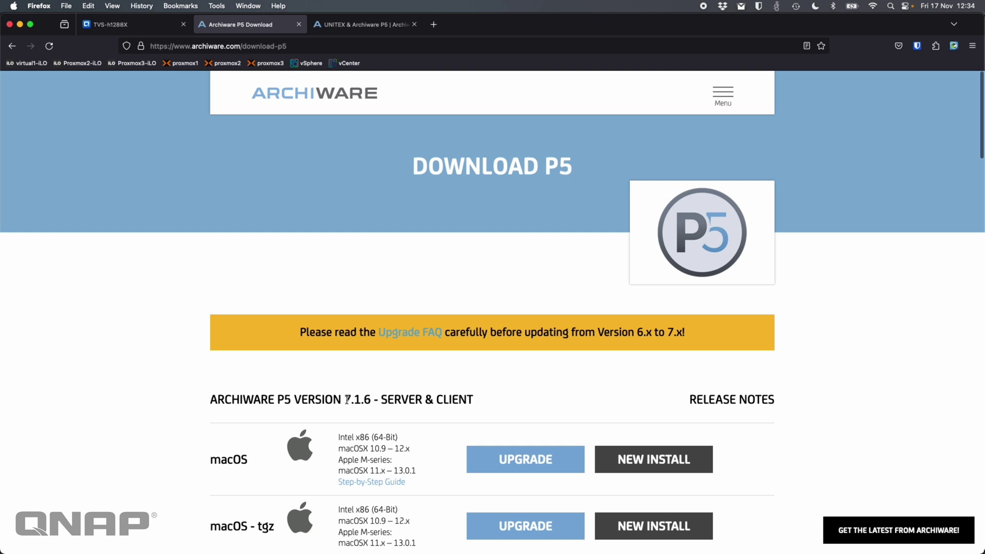
drag(344, 400, 371, 399)
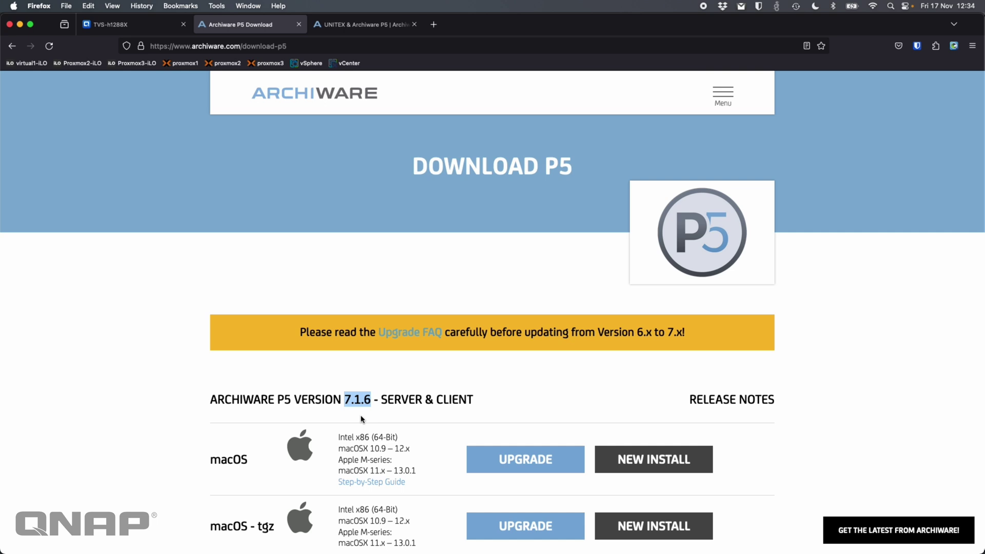
scroll(361, 420, down, 10)
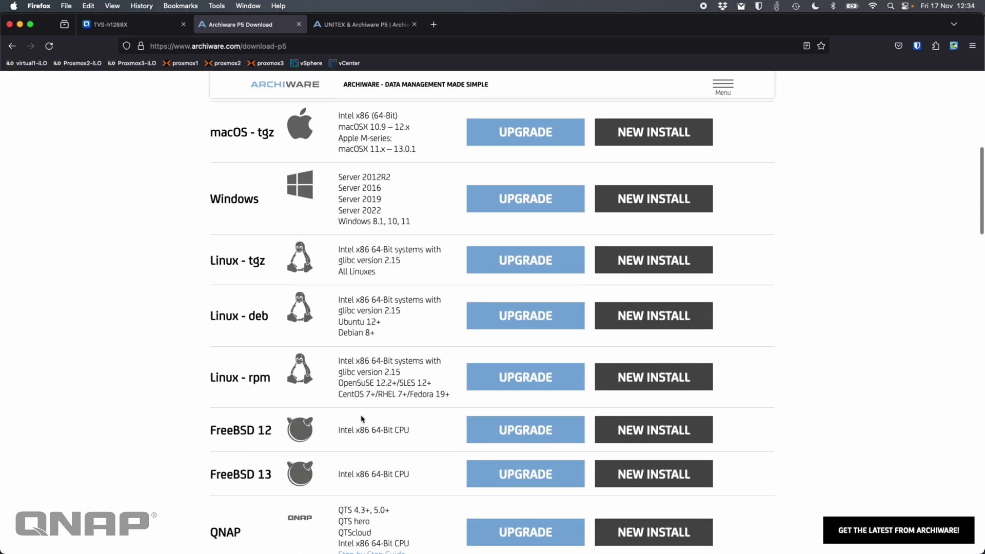
scroll(362, 418, down, 2)
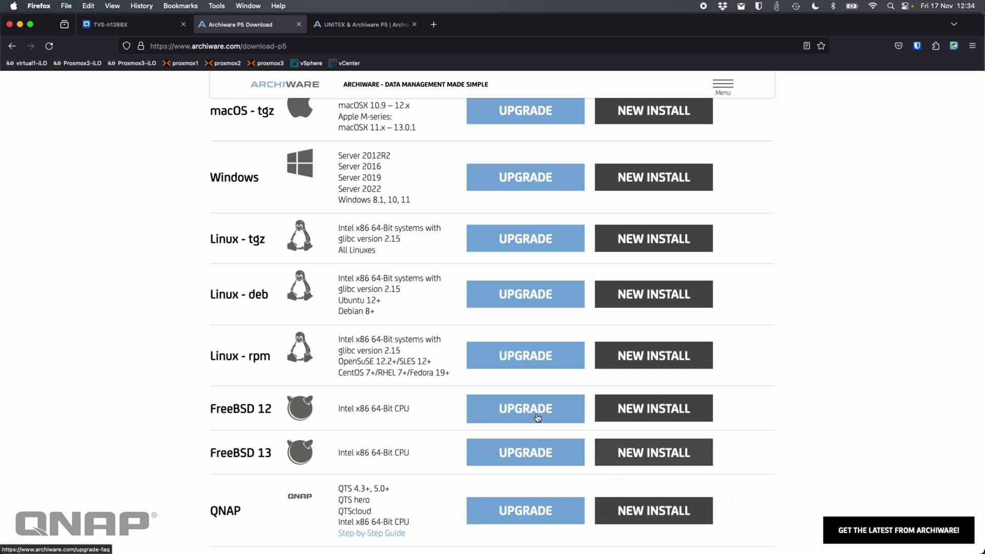
click(147, 30)
click(713, 200)
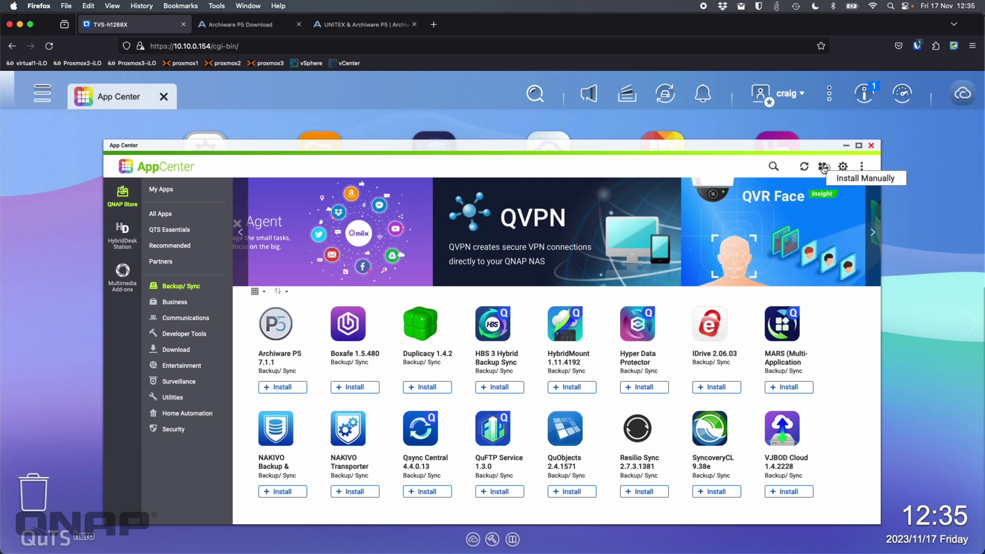
- Manually install the awpst716.qpkg package from Downloads/Archiware and close App Center
click(823, 168)
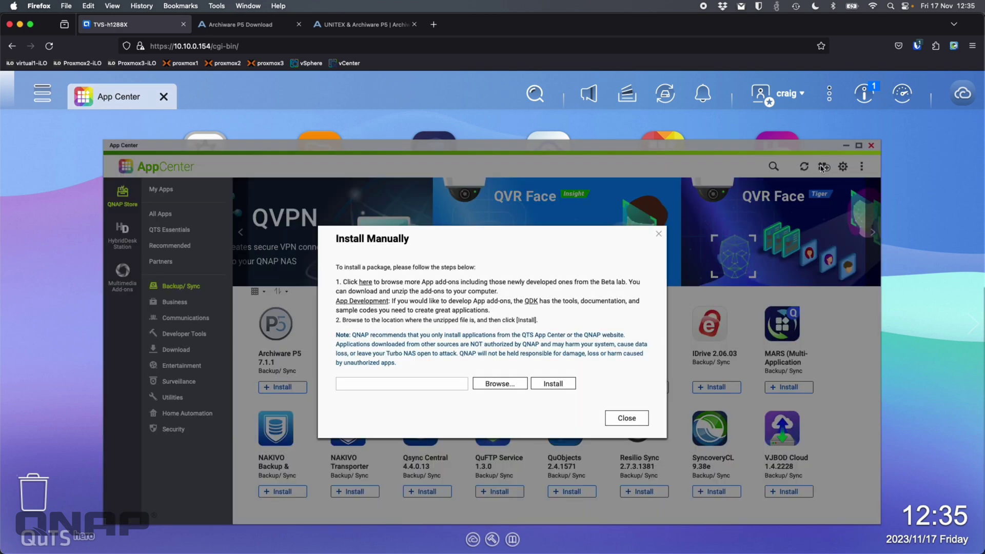
click(494, 385)
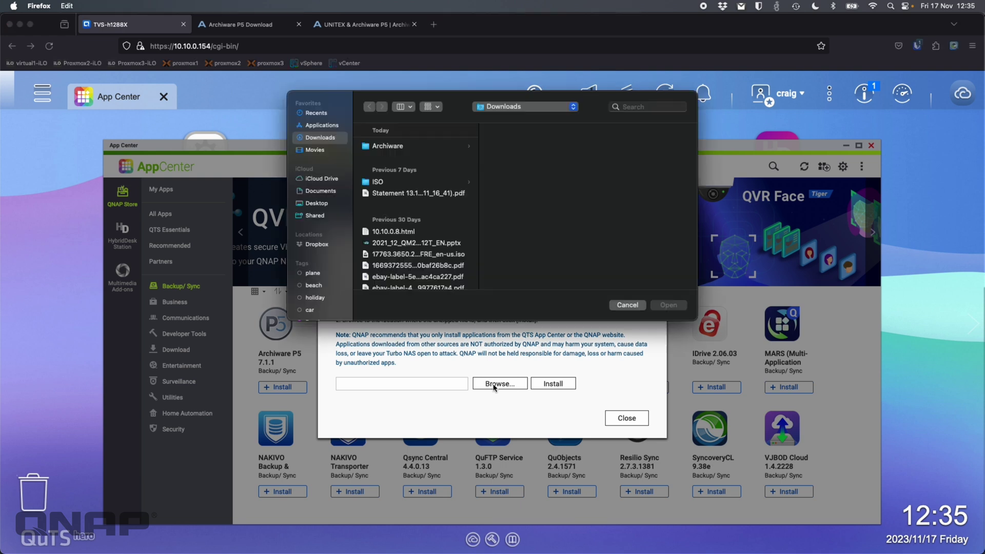
click(403, 144)
click(534, 147)
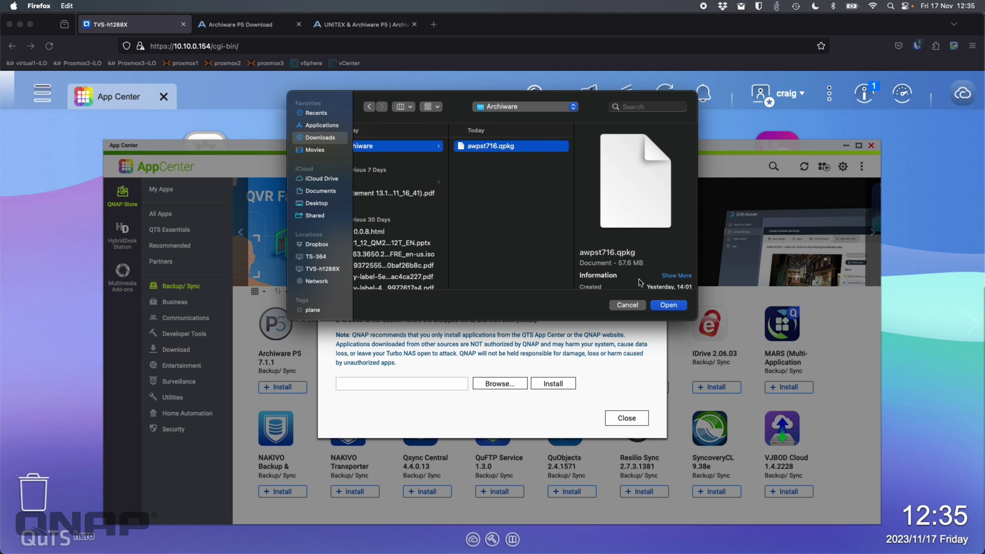
click(684, 307)
click(553, 384)
click(515, 348)
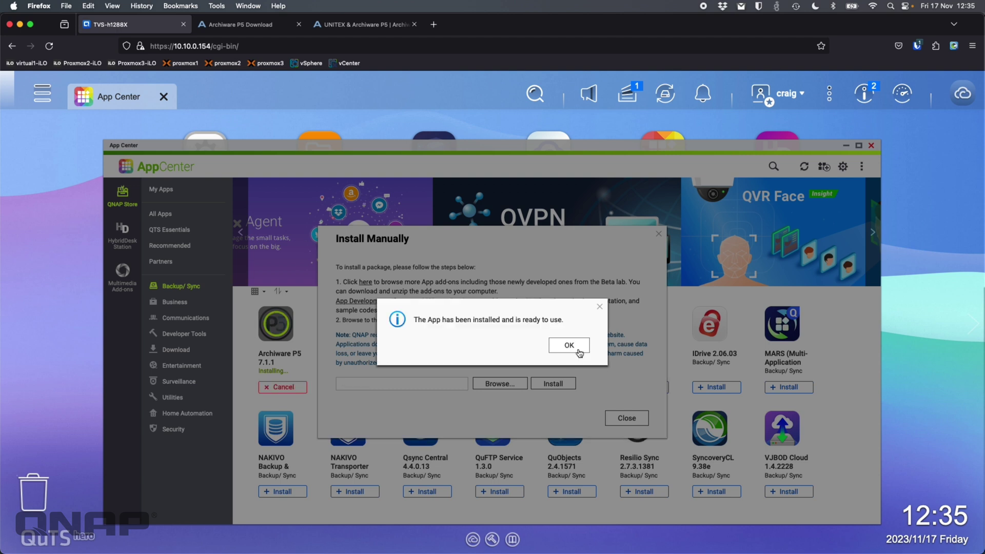
click(575, 348)
click(636, 419)
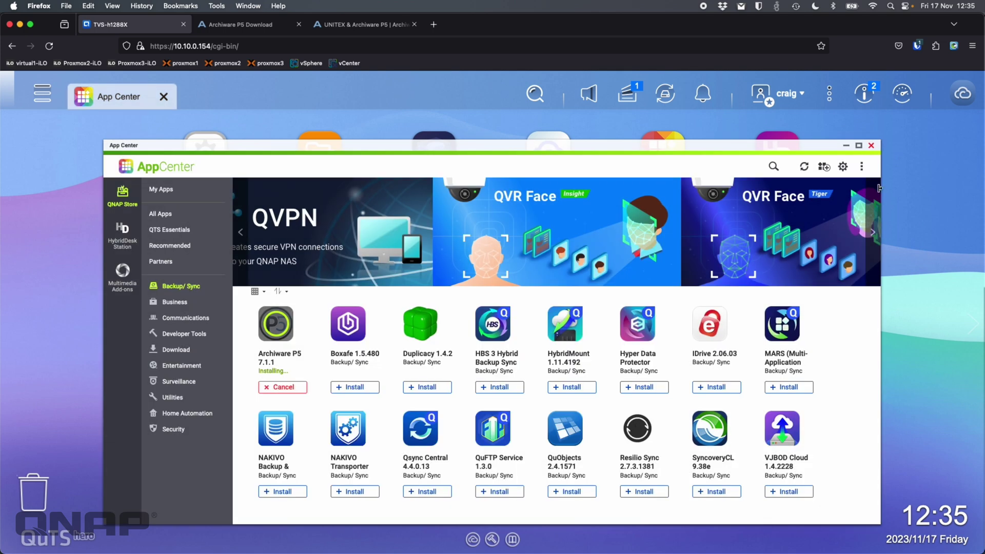
click(872, 146)
- Launch Archiware P5 and accept its self-signed certificate warning
click(435, 269)
click(665, 370)
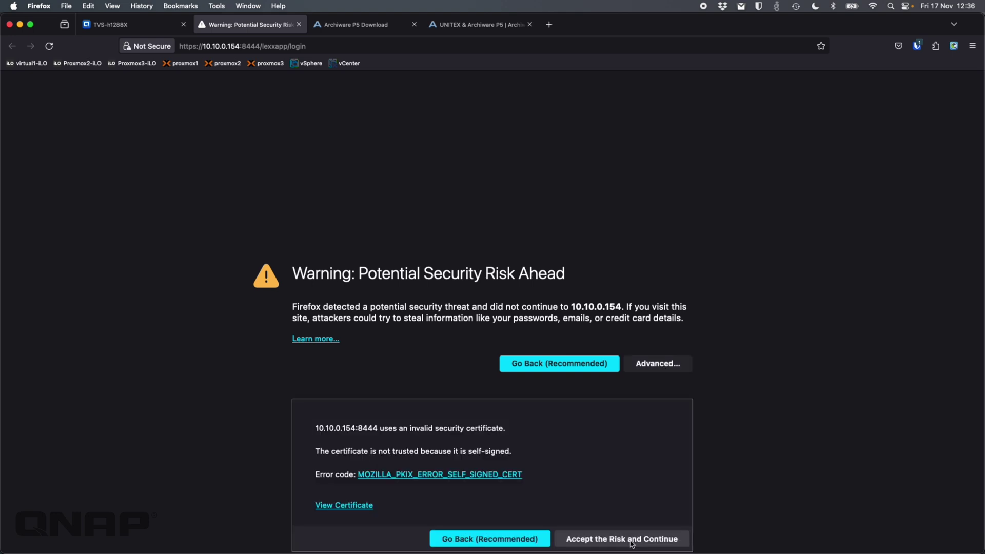
click(630, 542)
- Log in as admin with the default password, dismiss the warning, and don't save the login
key(super+v)
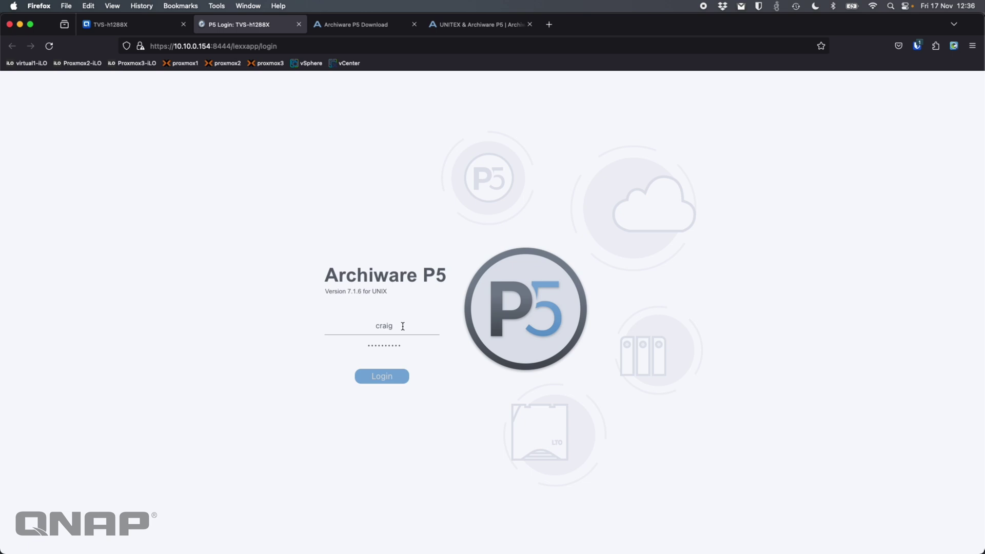
double_click(403, 327)
text(admin)
key(Tab)
text(admin)
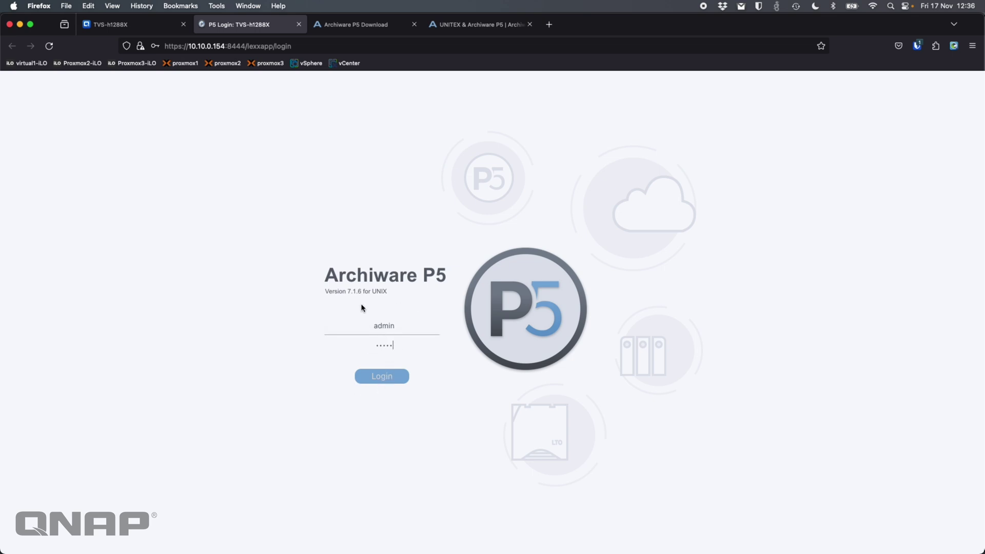
click(389, 379)
click(569, 331)
click(275, 185)
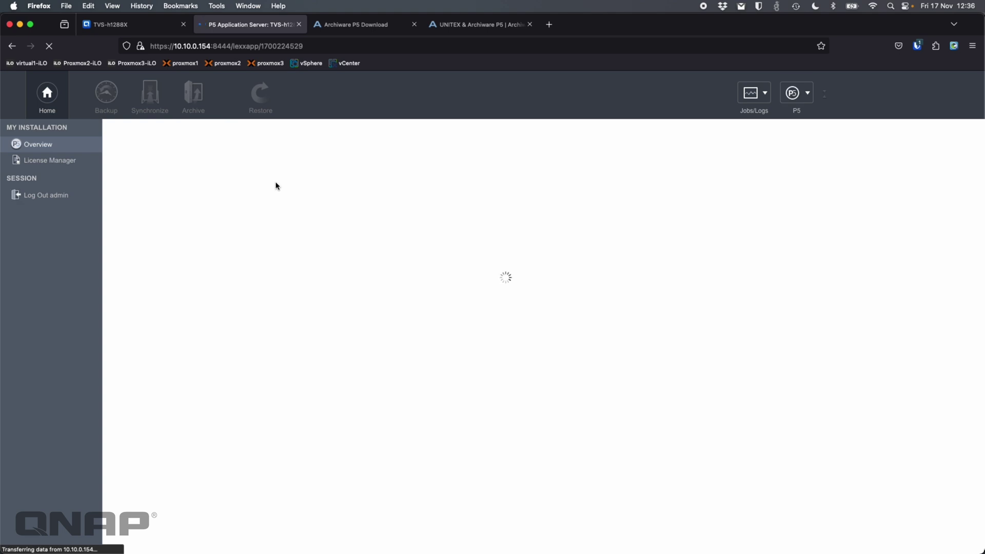
- Start a manual licence entry with its serial number and the AWx000 - Channel Evaluation product
click(511, 272)
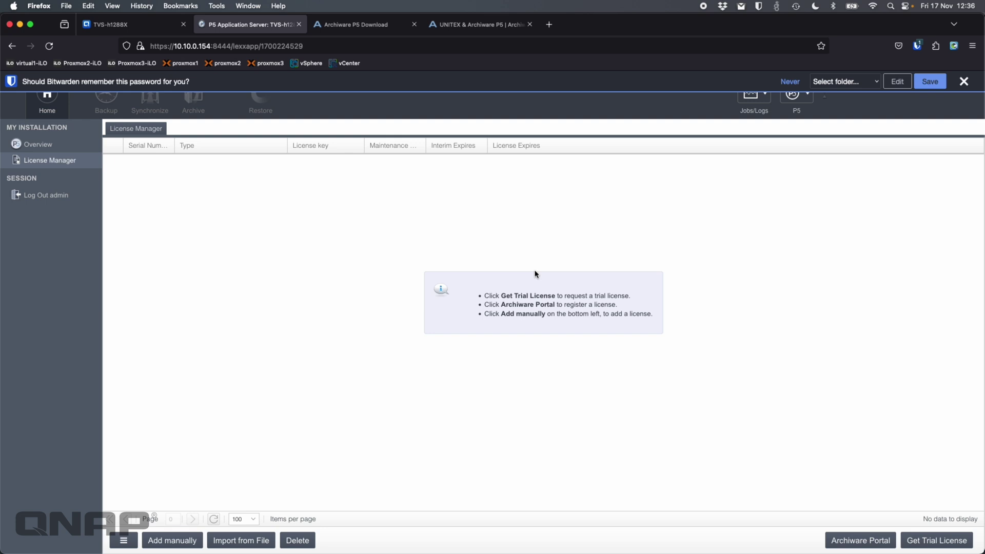
click(172, 544)
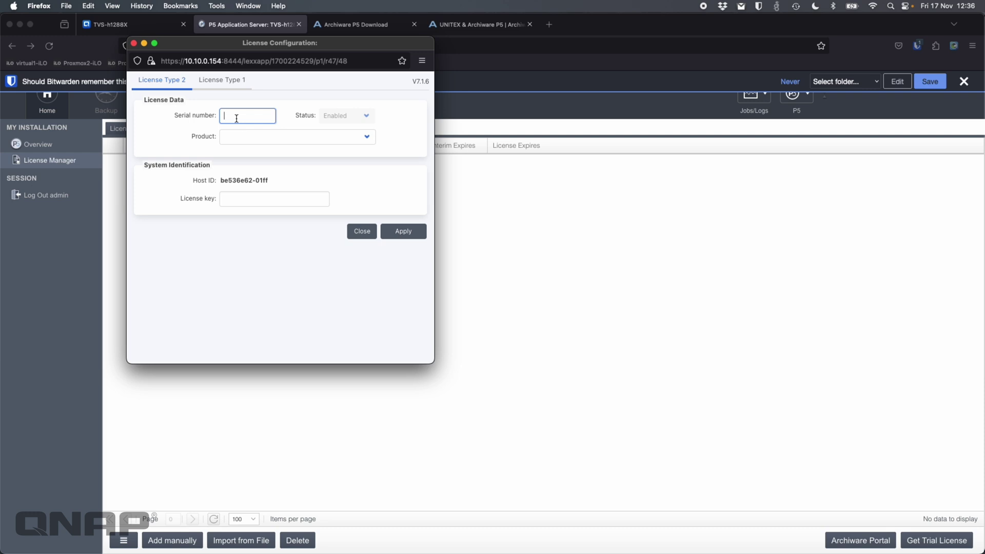
text(1234567890)
click(303, 139)
click(296, 174)
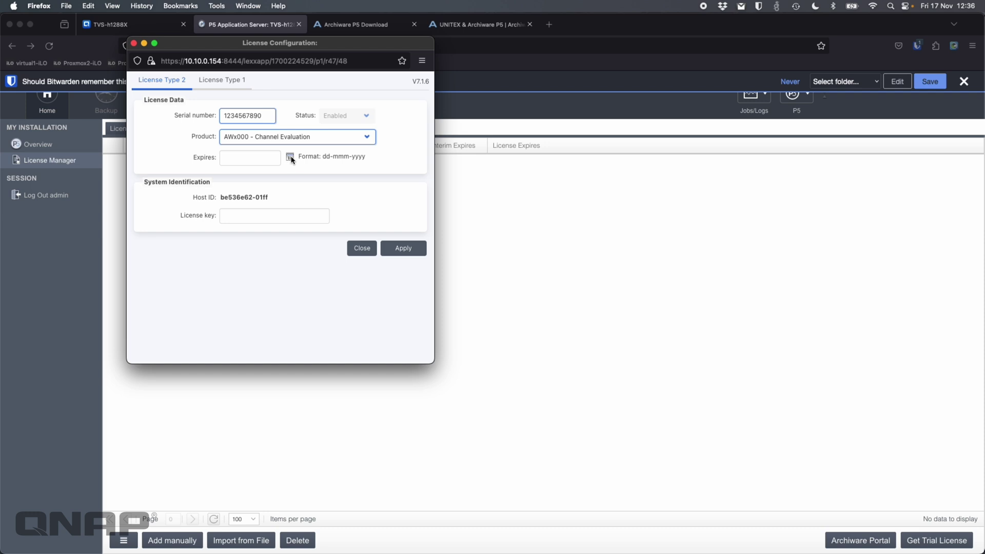
- Set the licence expiry to 01-Jan-2024, enter the licence key, and apply it
click(290, 157)
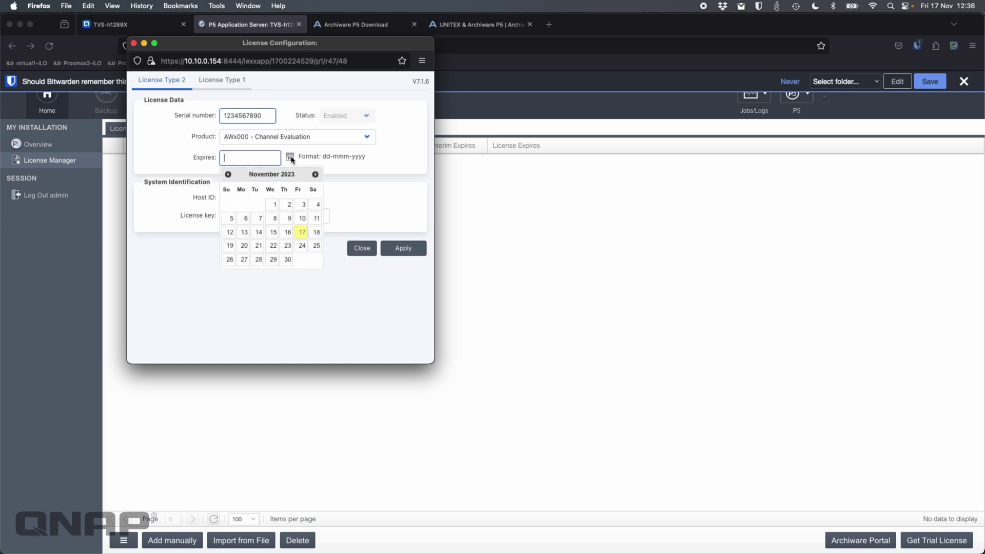
click(314, 175)
click(314, 175)
click(242, 204)
click(249, 218)
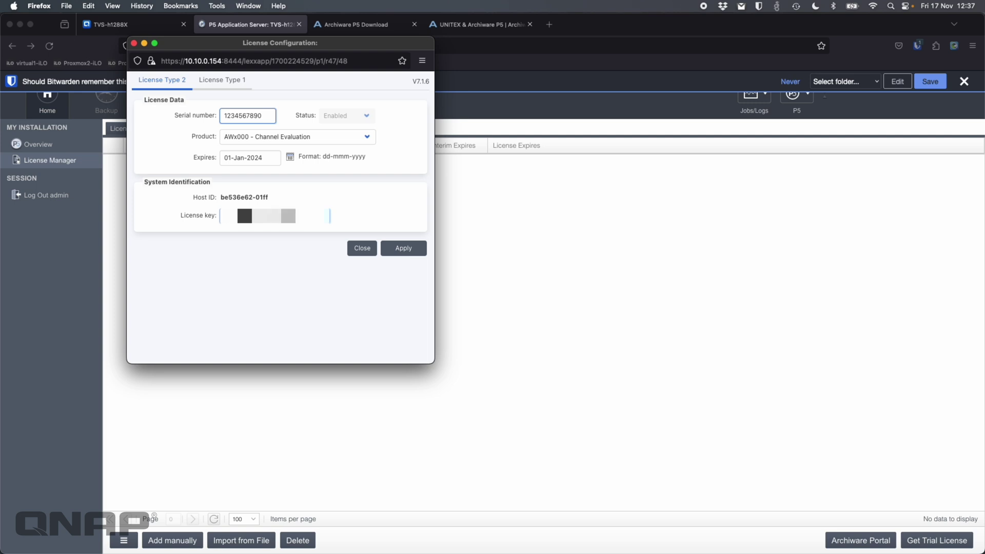
click(404, 250)
click(361, 249)
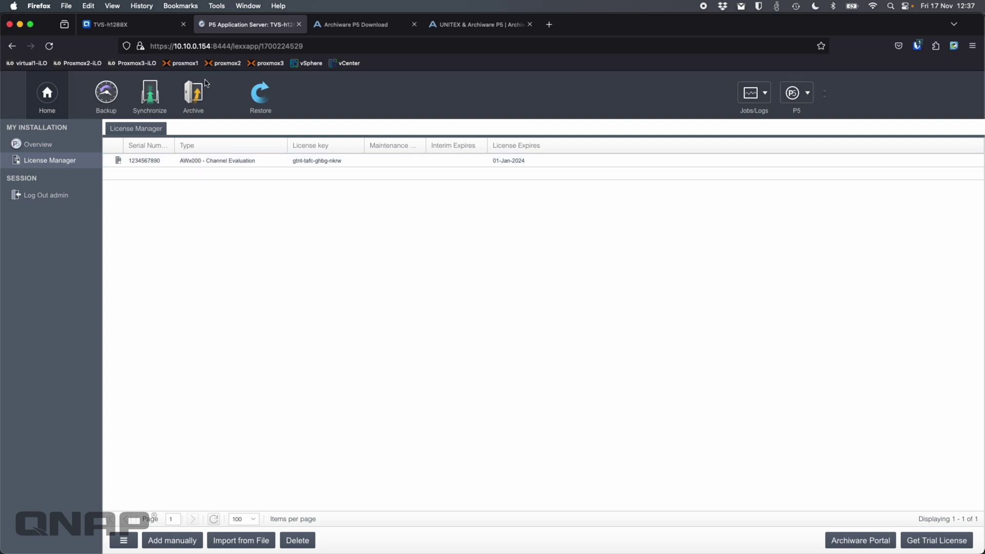
click(198, 106)
- Add a new tape drive, scanning for and selecting the IBM ULTRIUM-HH9
click(64, 249)
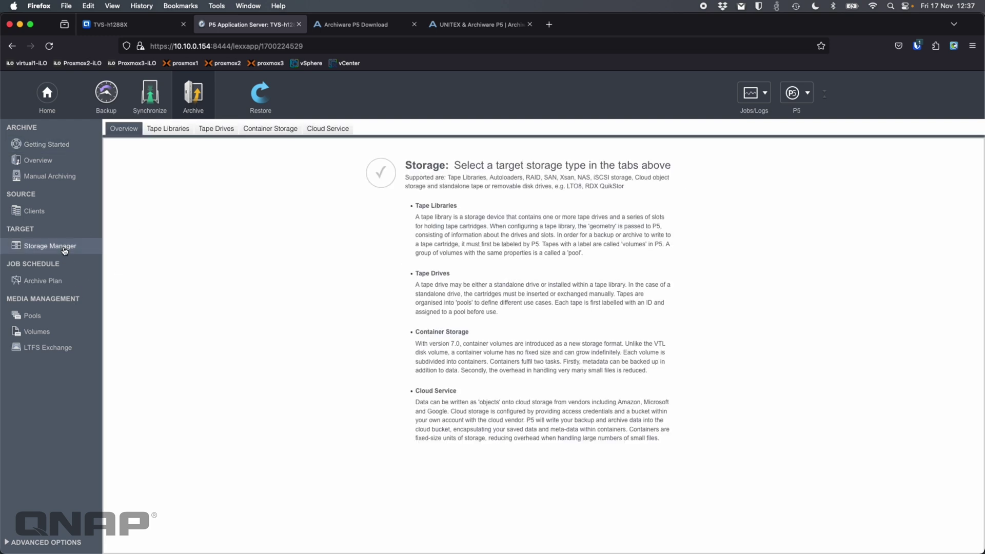
click(214, 131)
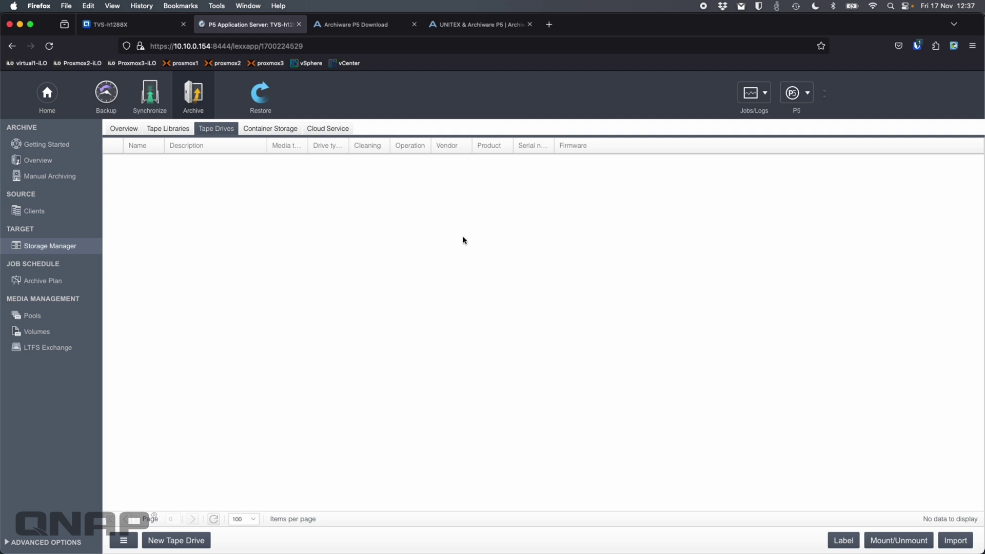
click(185, 543)
click(402, 296)
click(243, 117)
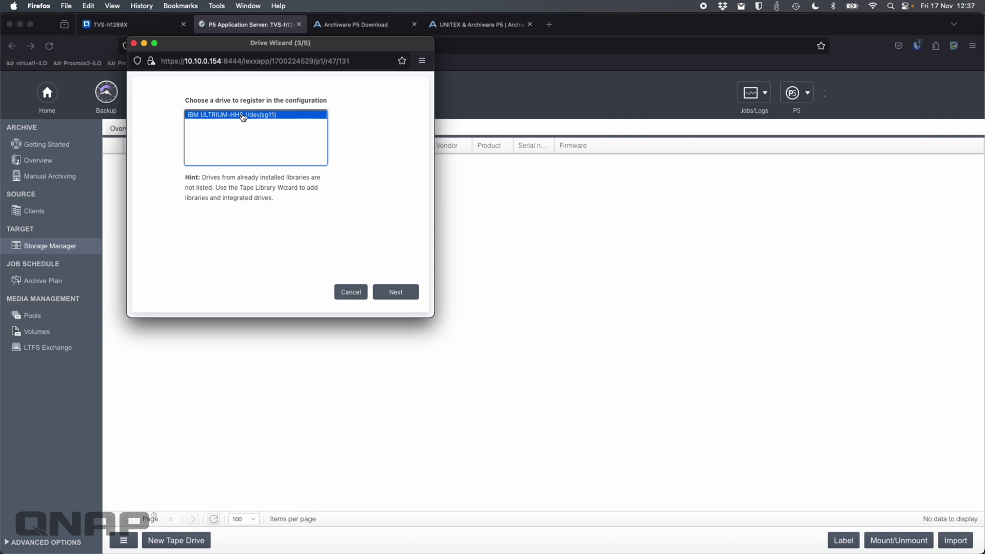
click(402, 299)
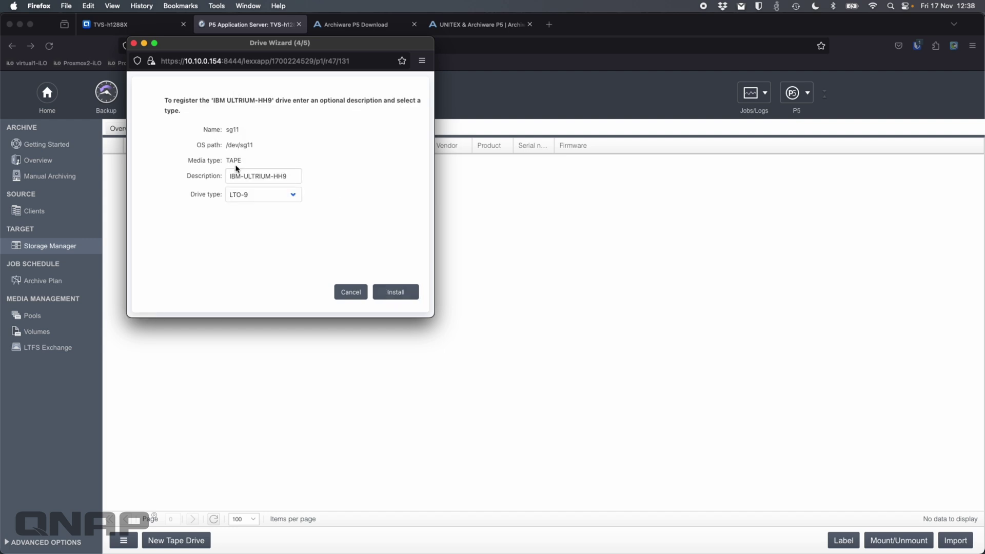
- Describe the drive as UNITEX with drive type LTO-9 and install it
triple_click(274, 176)
text(UNITEX)
click(293, 195)
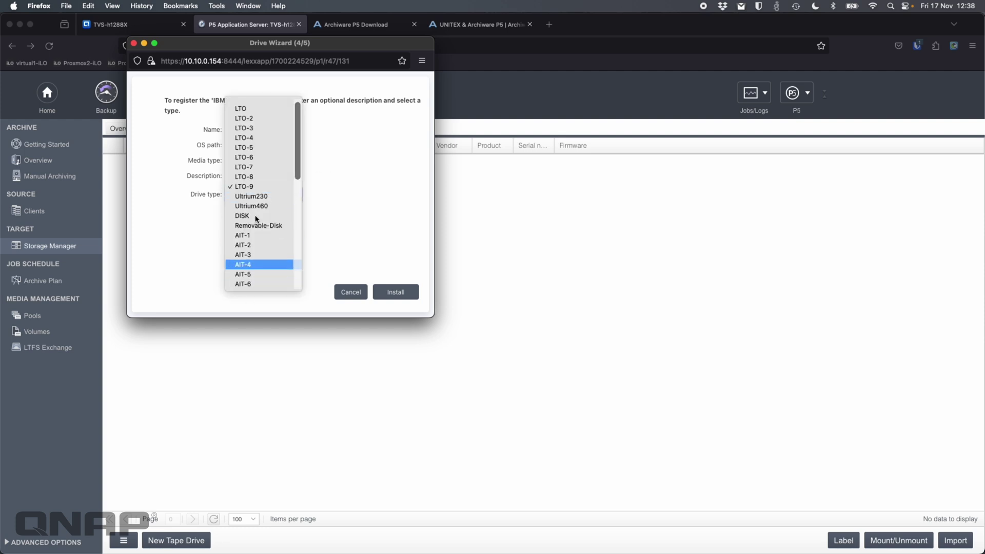
click(342, 179)
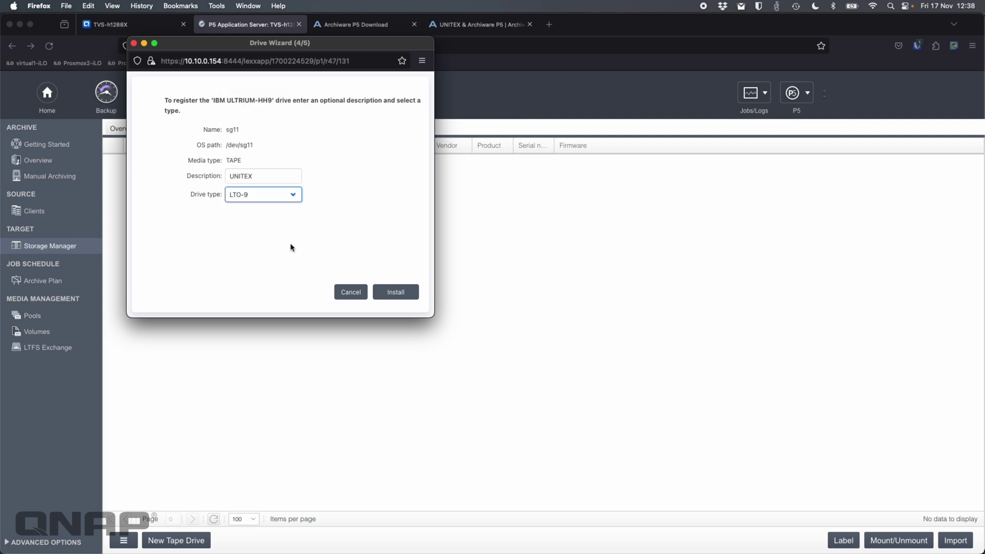
click(405, 292)
- Label the tape in drive sg11 for archiving
click(401, 293)
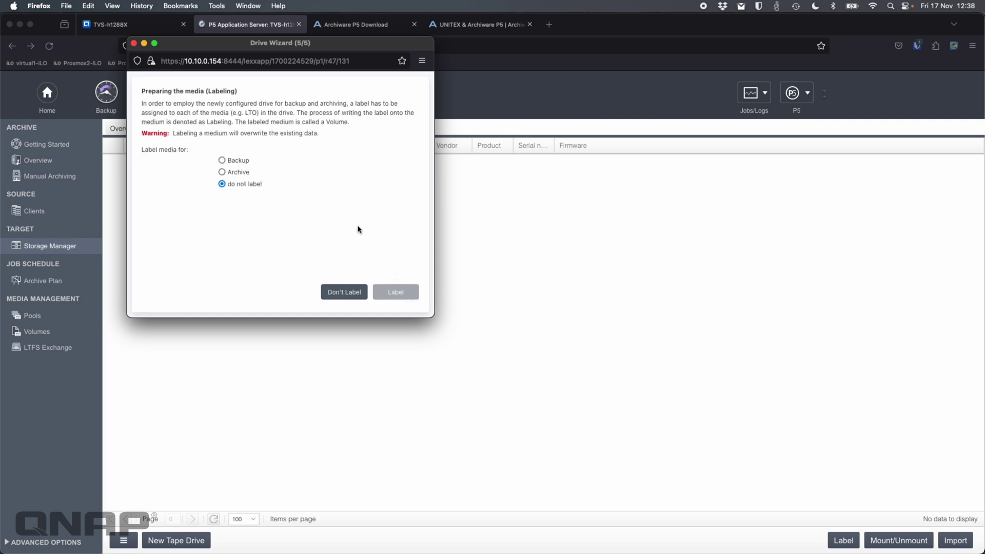
click(222, 173)
click(403, 293)
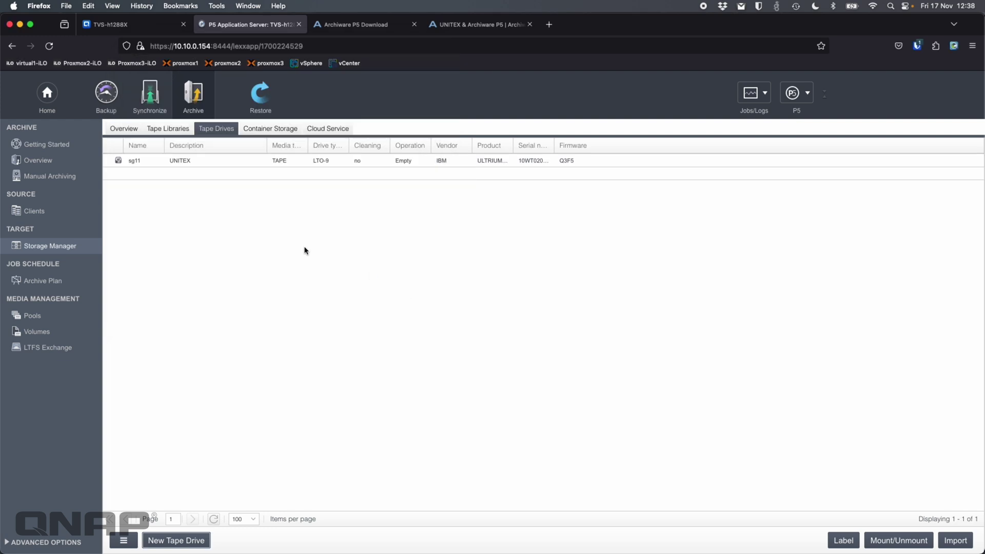
click(515, 161)
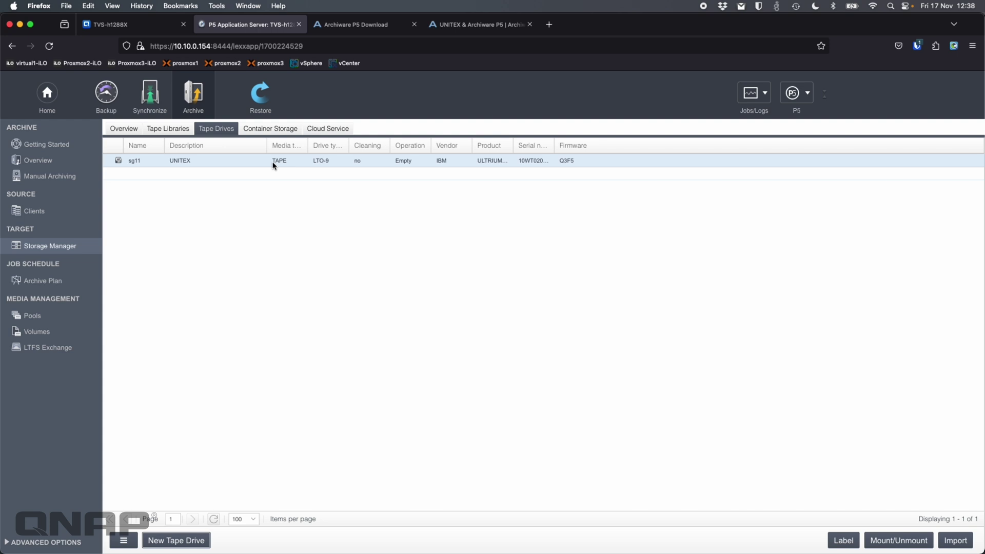
click(276, 163)
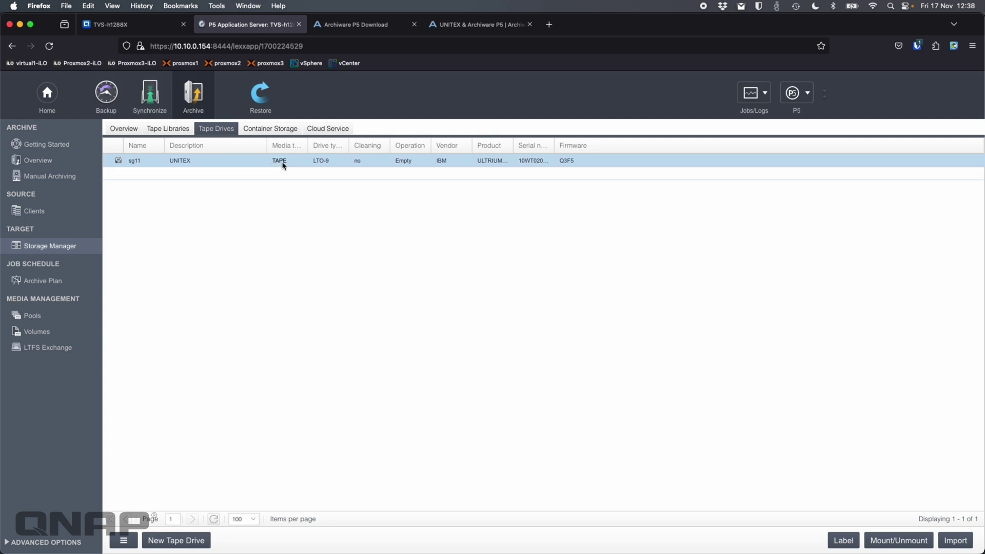
double_click(391, 165)
click(133, 43)
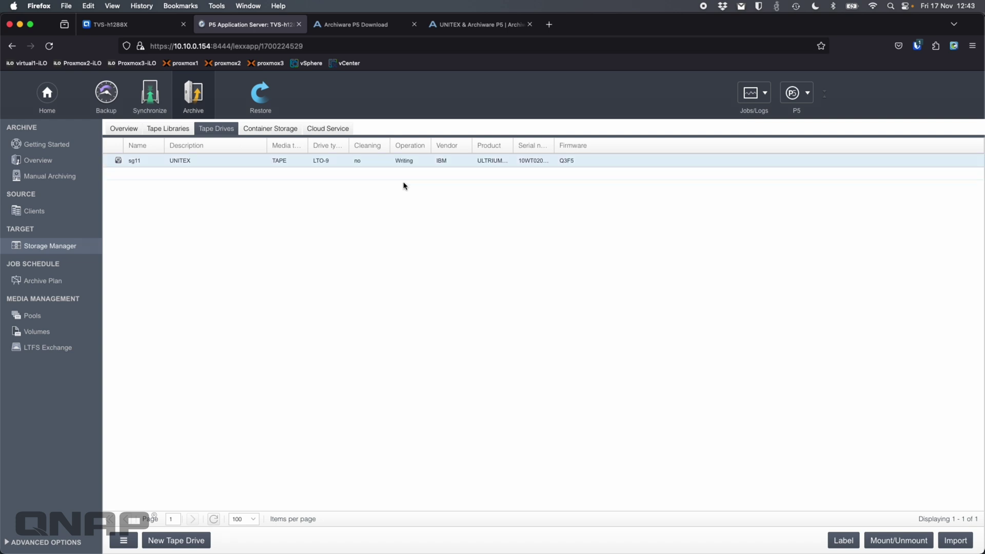
click(764, 97)
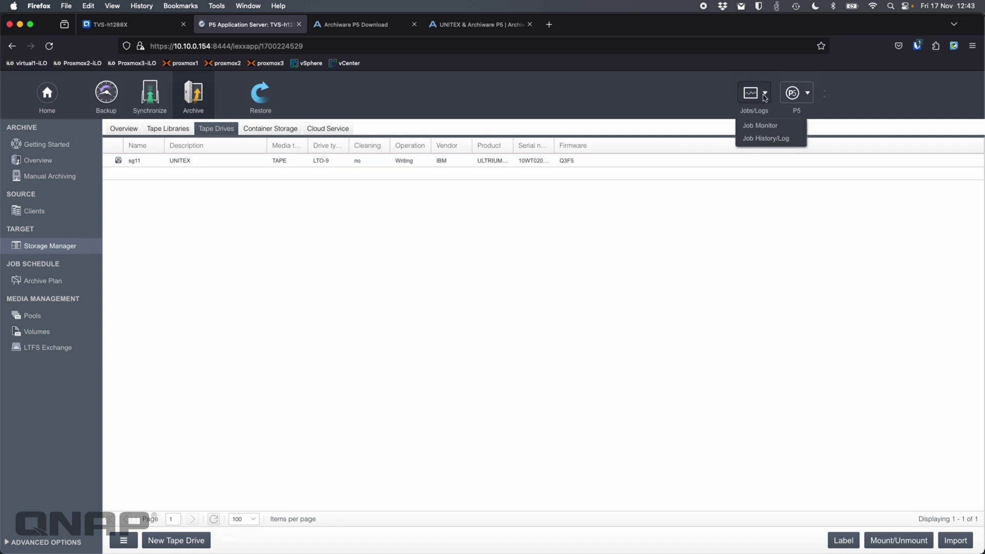
click(759, 126)
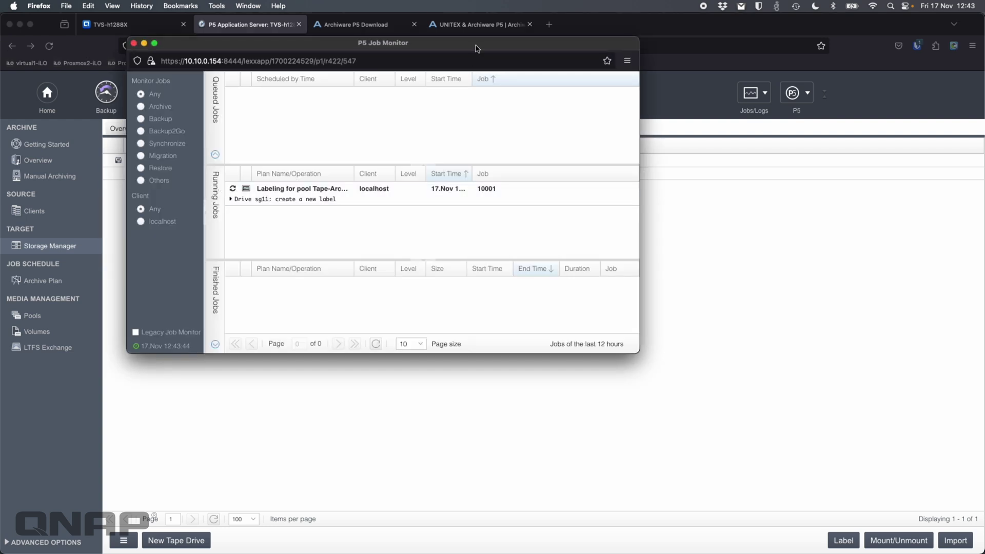
mouse_move(474, 44)
mouse_down()
mouse_move(507, 201)
mouse_move(545, 186)
mouse_up()
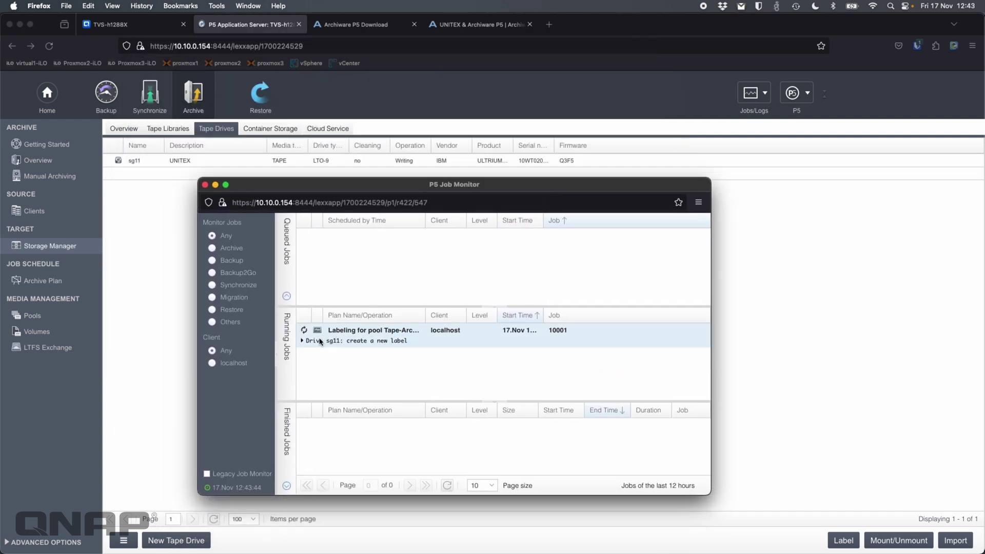
click(302, 341)
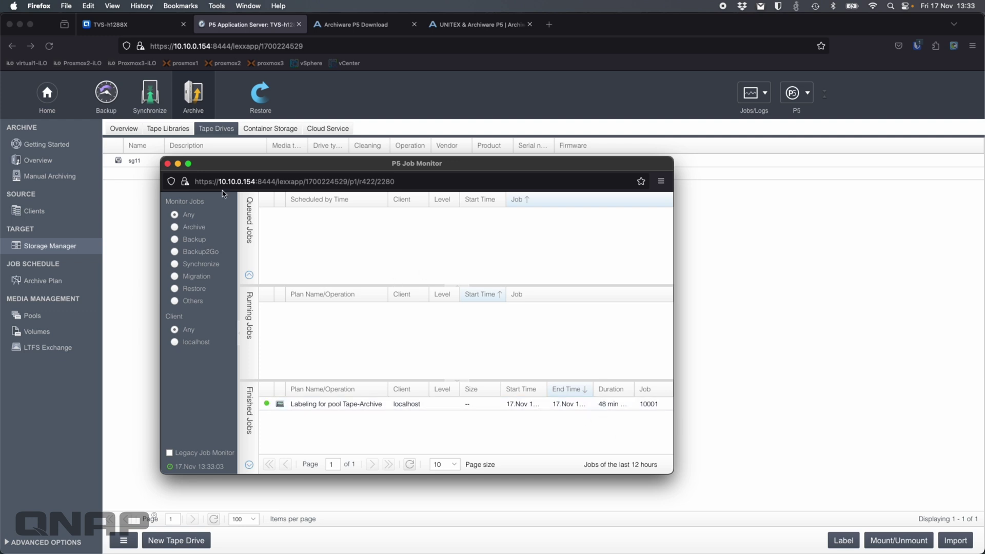
click(168, 163)
- Create a new archive plan and describe it as AnimalPics instead of Untitled 1
click(64, 284)
click(160, 541)
click(241, 116)
triple_click(241, 117)
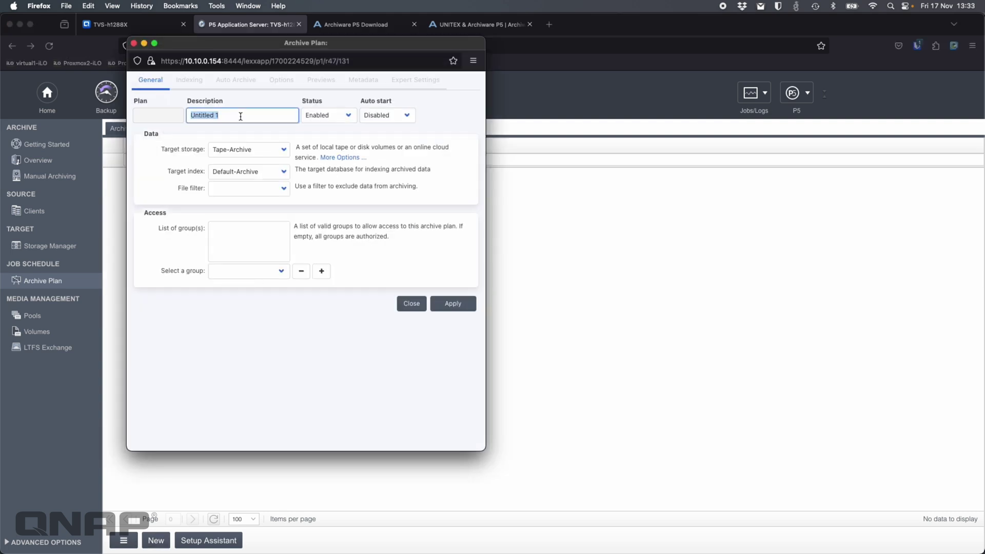
text(AnimalPics)
- Save plan 10002 without an access group and review its Indexing, Auto Archive and Options settings
click(279, 271)
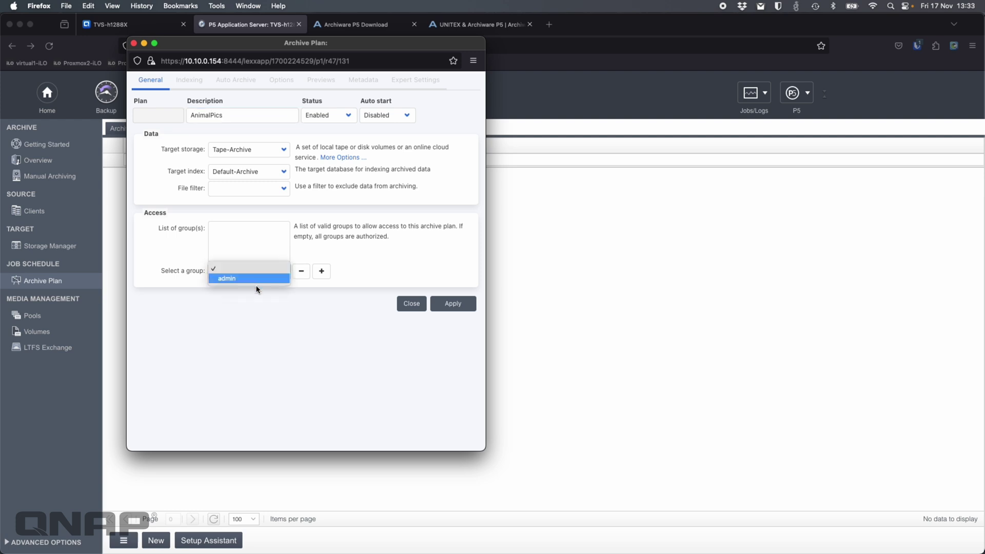
click(335, 235)
click(452, 303)
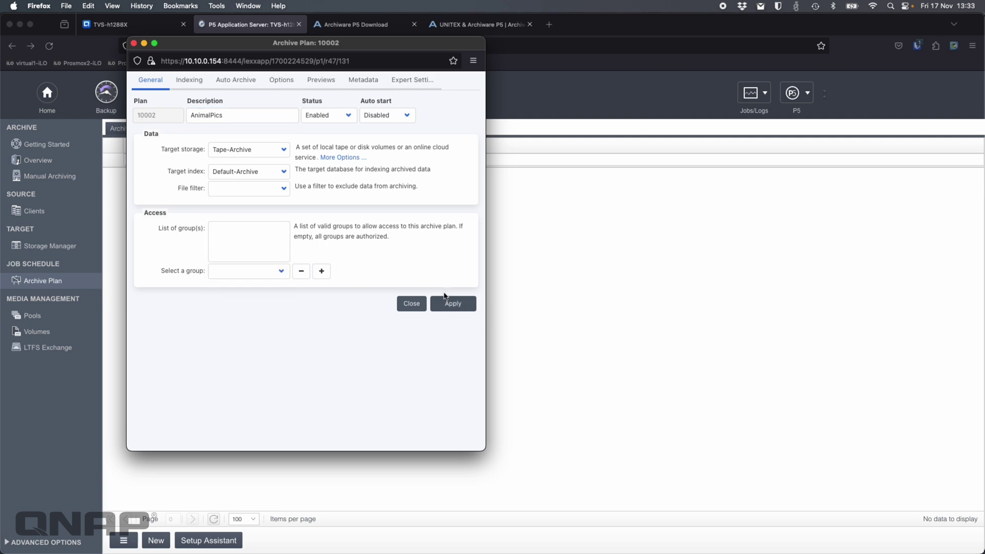
click(186, 83)
click(236, 81)
click(281, 81)
- Add an ImageMagick preview generator on the Previews tab and close the AnimalPics plan
click(318, 82)
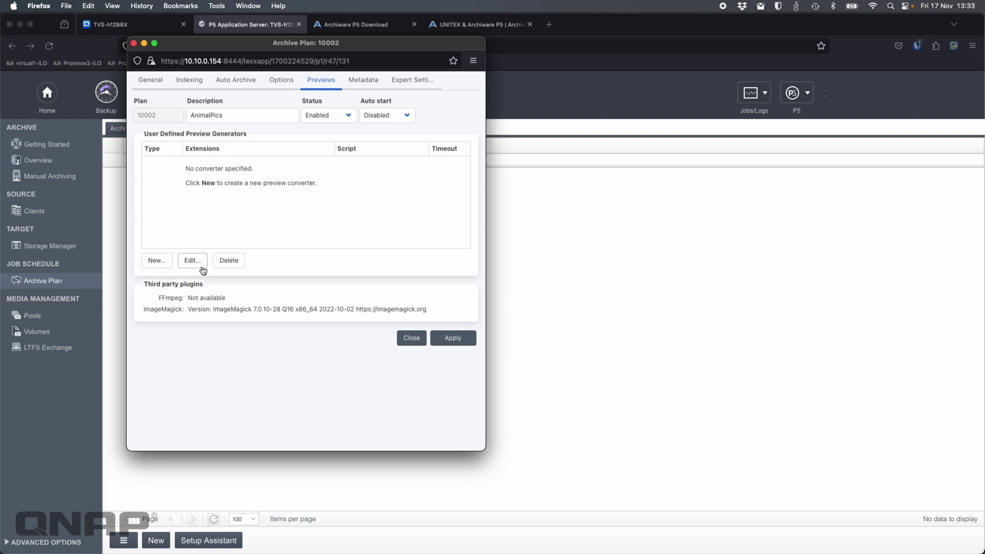
click(159, 267)
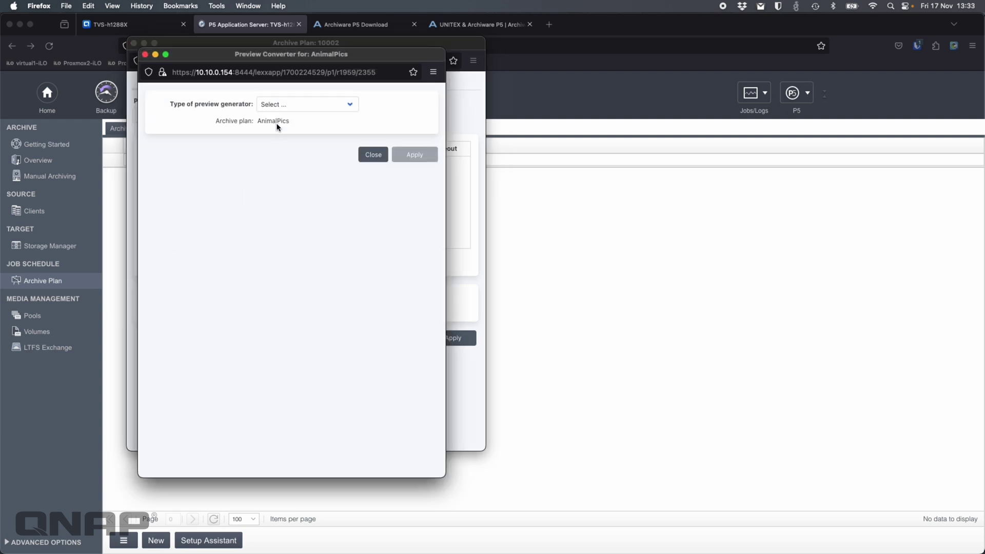
click(280, 105)
click(289, 131)
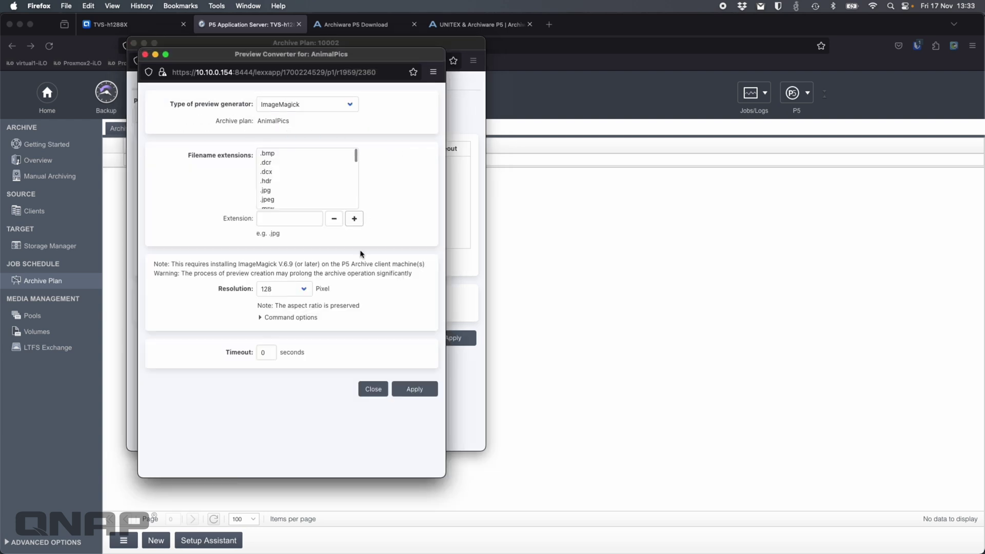
click(410, 390)
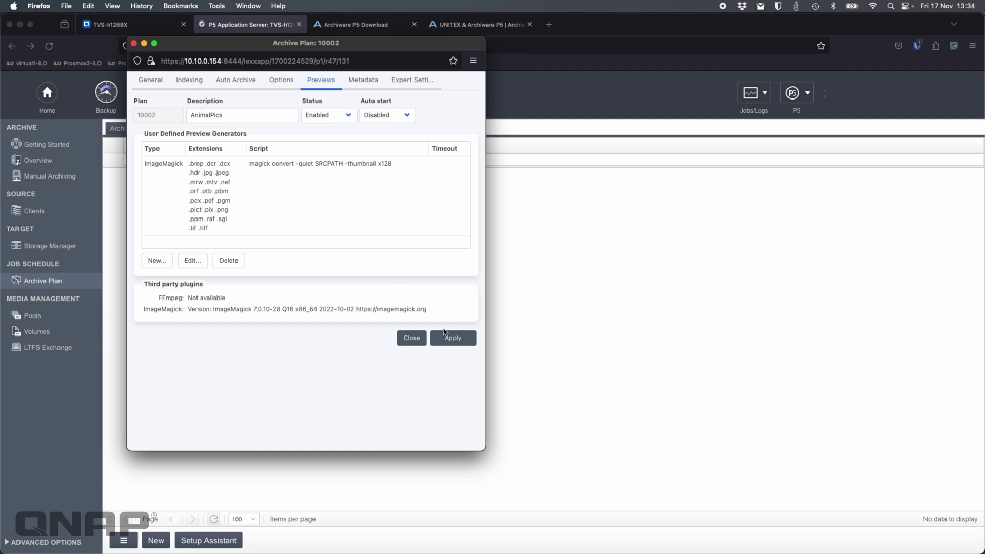
click(411, 339)
- Archive the Pictures/Animals folder with the AnimalPics plan to Tape-Archive volume 10001
click(64, 178)
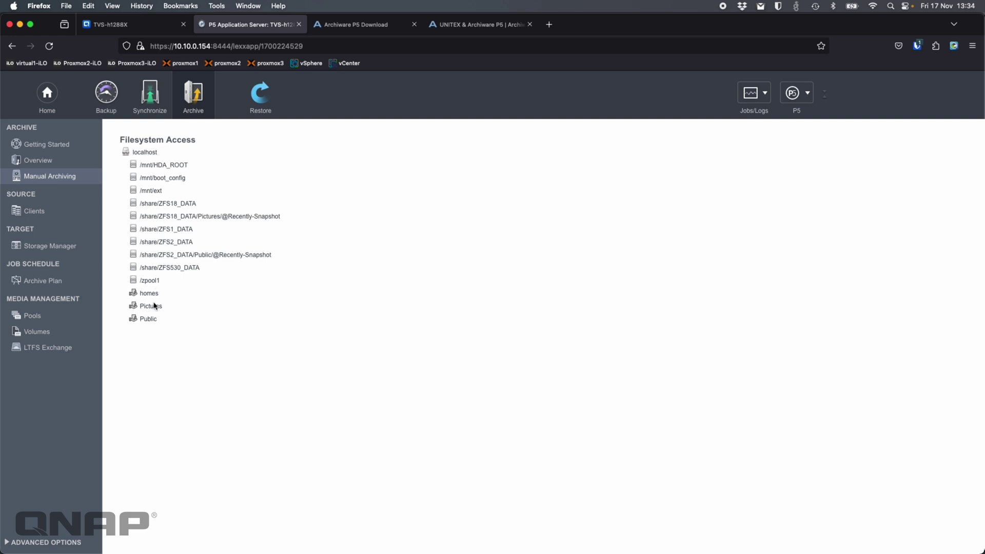
click(155, 307)
click(140, 183)
click(199, 543)
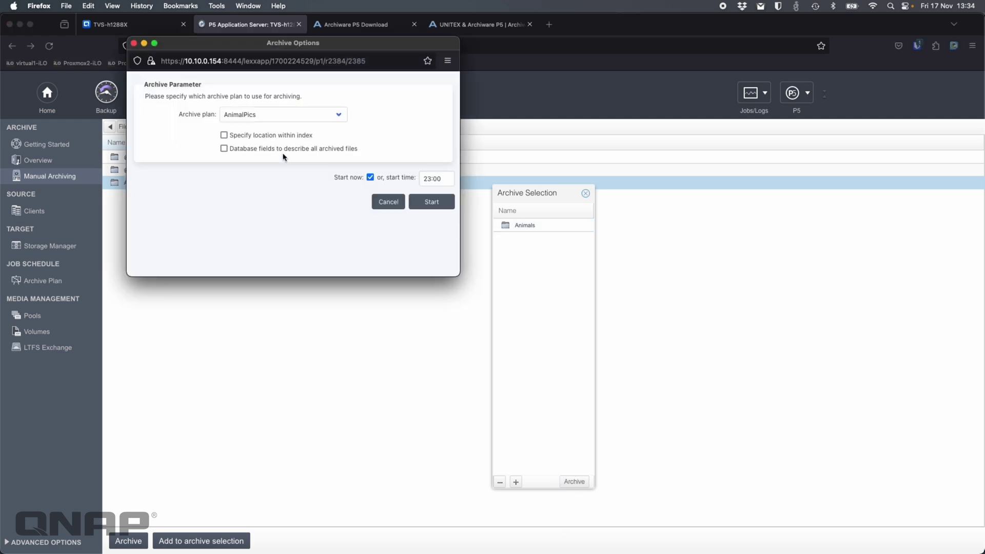
click(238, 123)
click(282, 112)
click(436, 199)
- Watch the AnimalPics - Animals archive job's progress log until it finishes in 1 min 13 s
click(438, 154)
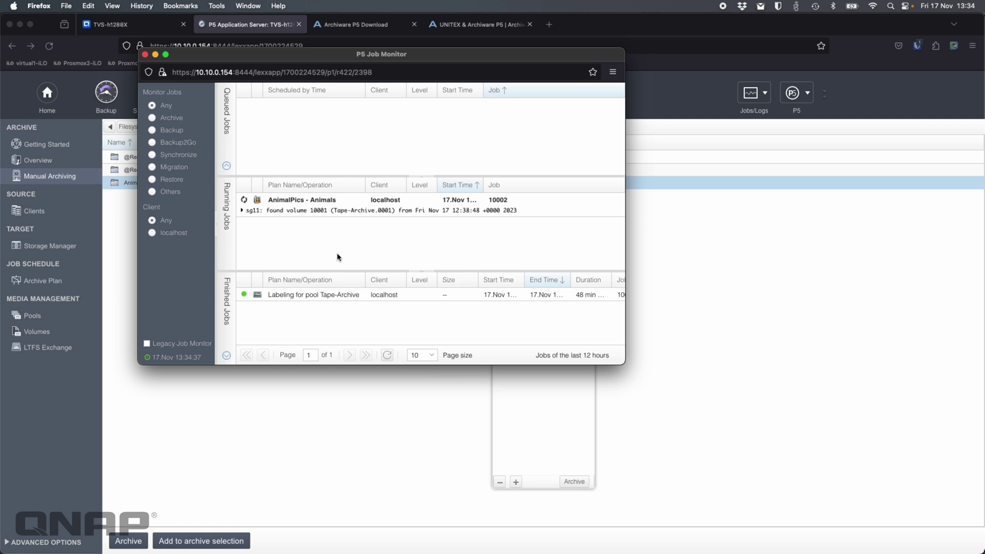
click(359, 213)
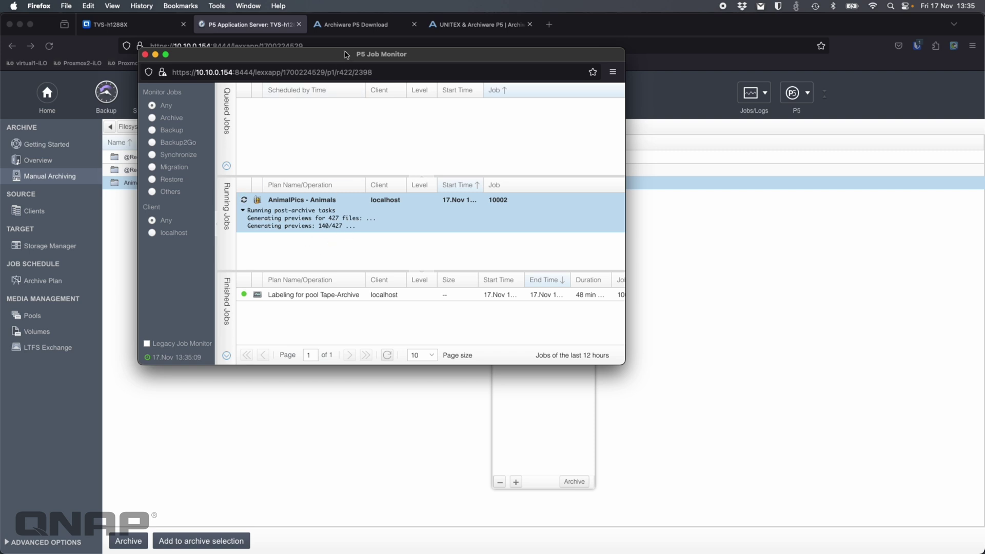
drag(346, 53, 349, 189)
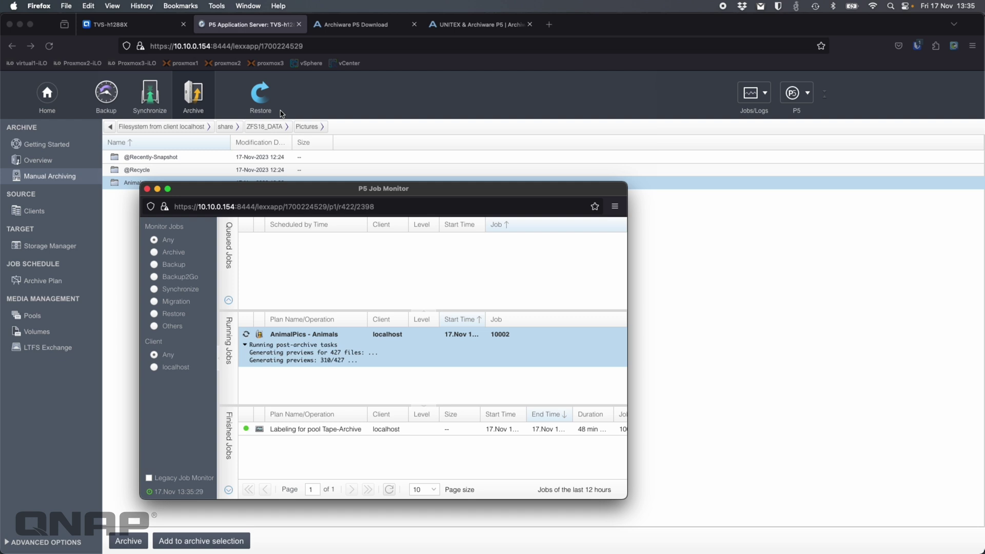
click(148, 190)
click(257, 104)
- Browse the Default Archive down through share > ZFS18_DATA > Pictures > Animals
click(38, 198)
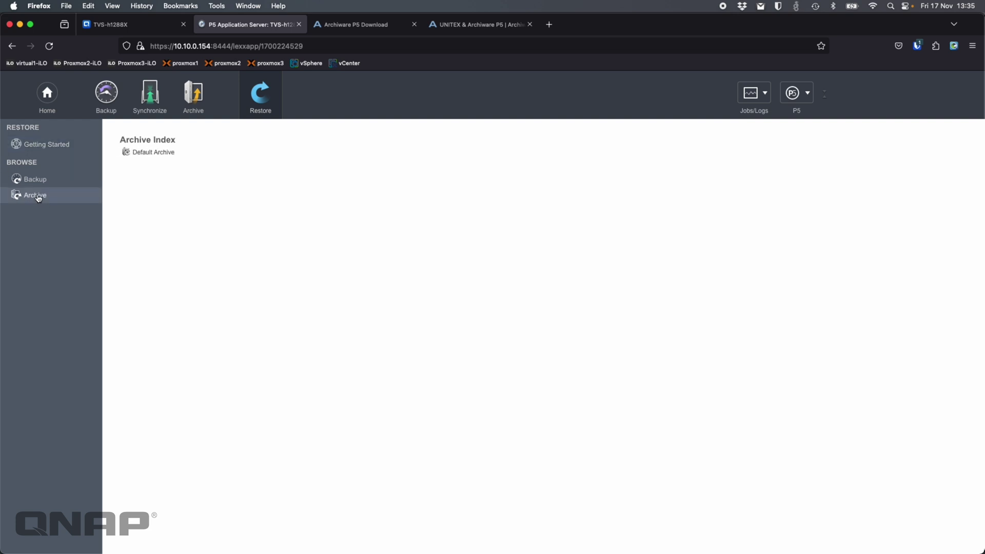
click(150, 153)
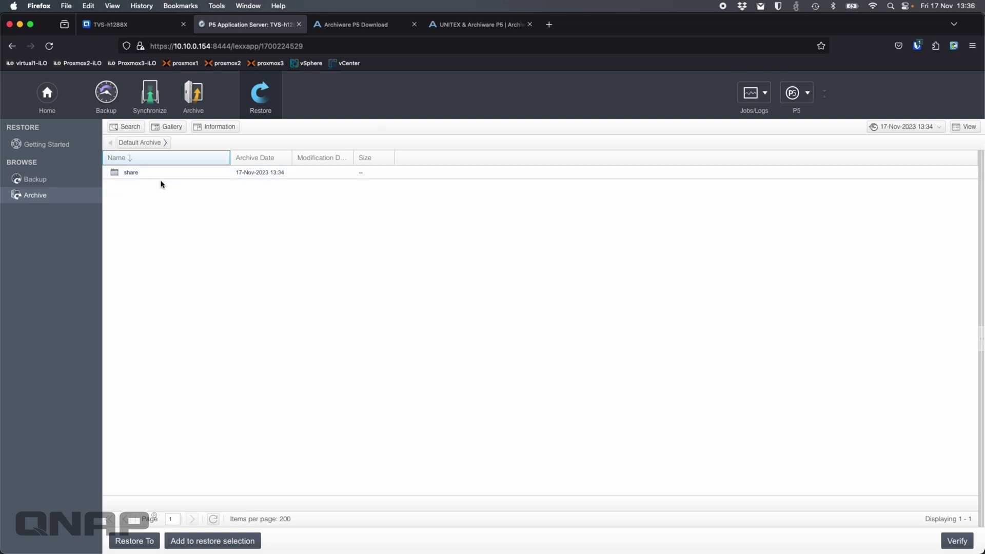
double_click(158, 178)
double_click(157, 176)
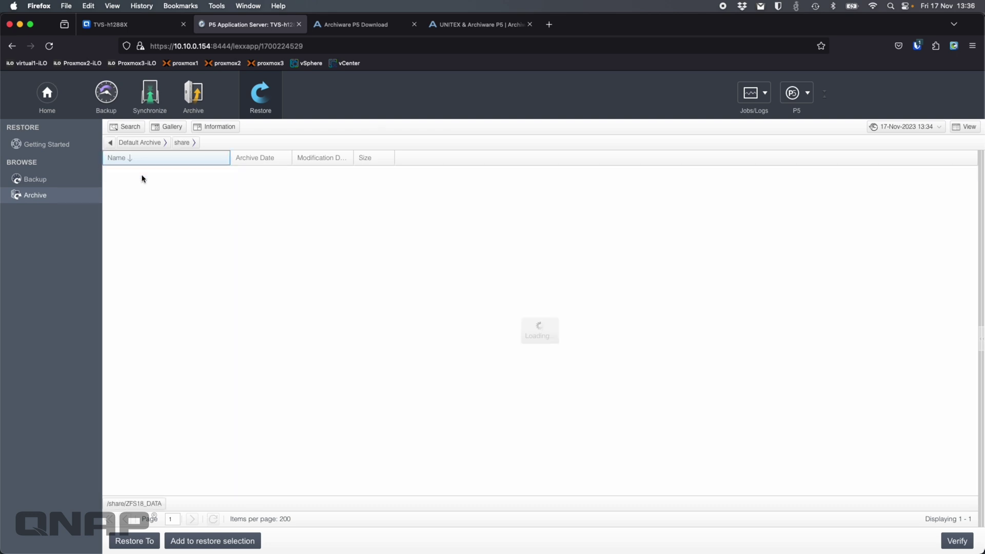
double_click(161, 177)
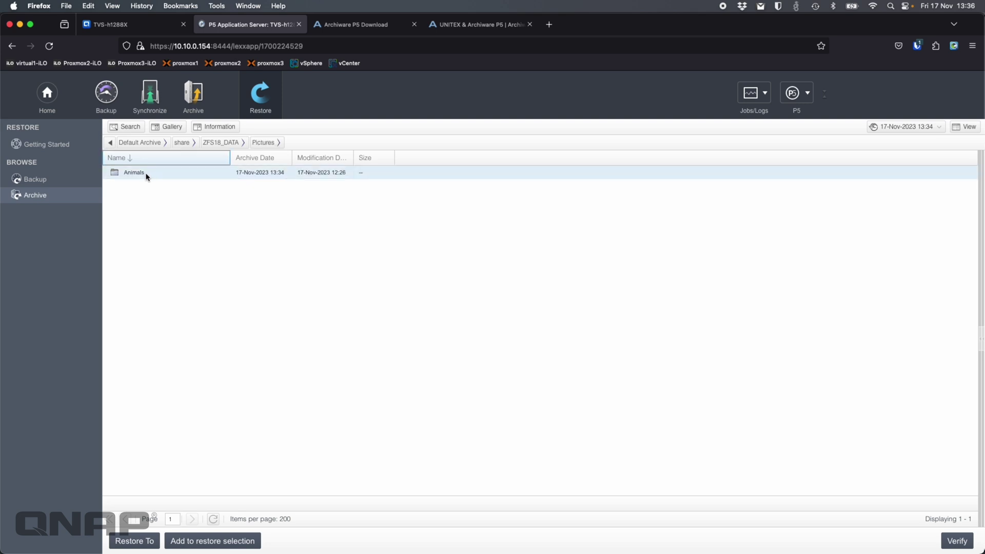
double_click(145, 176)
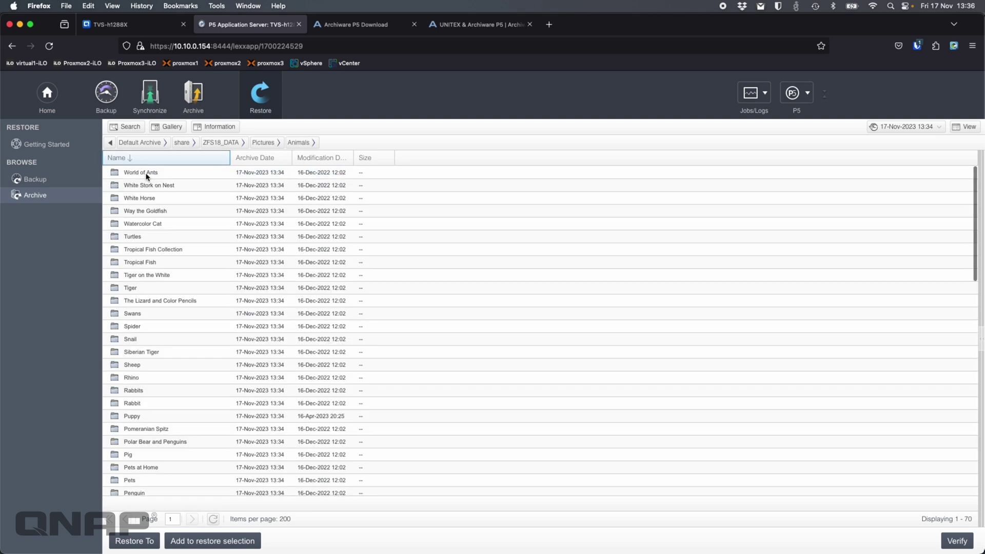
- Turn on Gallery previews and view the Tiger and Way the Goldfish image thumbnails
click(168, 290)
click(173, 128)
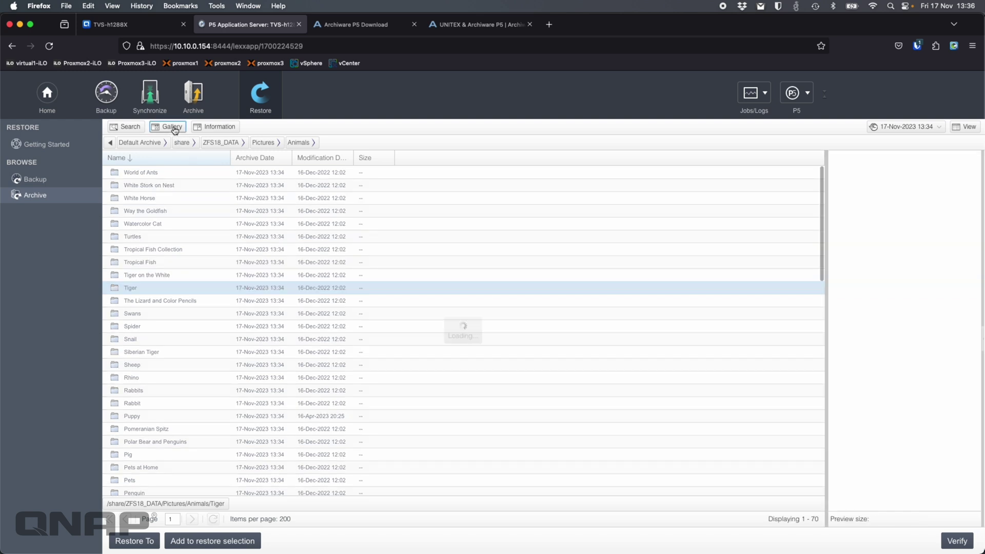
double_click(161, 288)
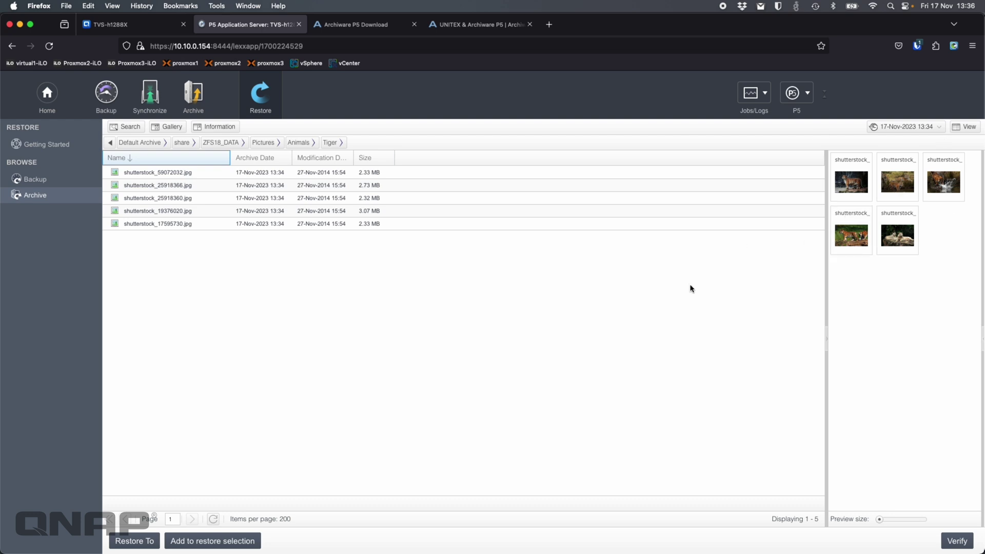
click(301, 145)
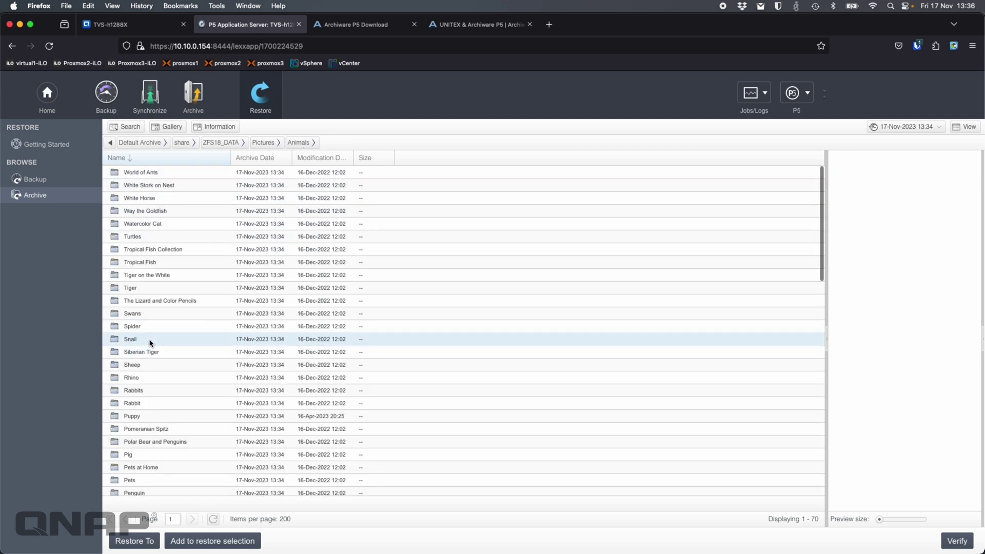
double_click(158, 216)
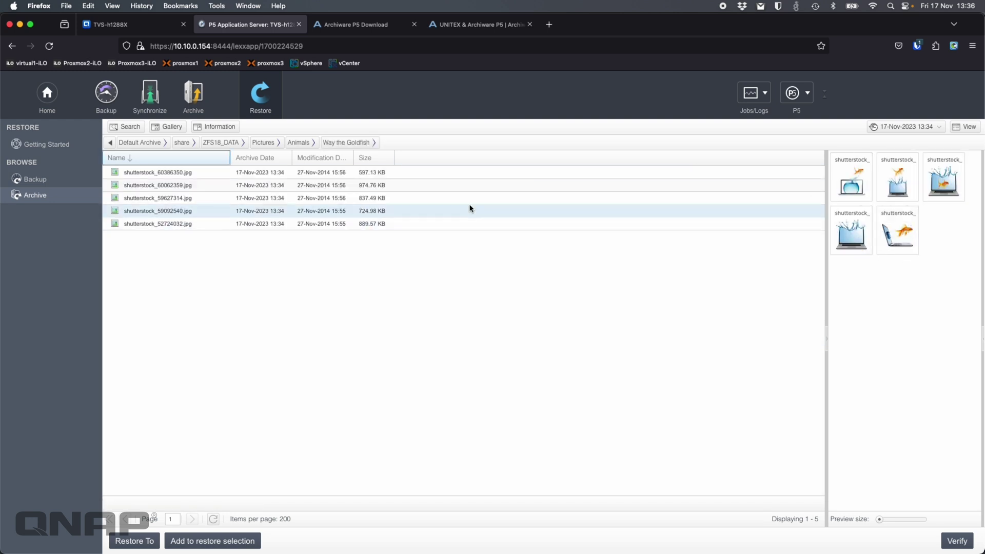
click(299, 142)
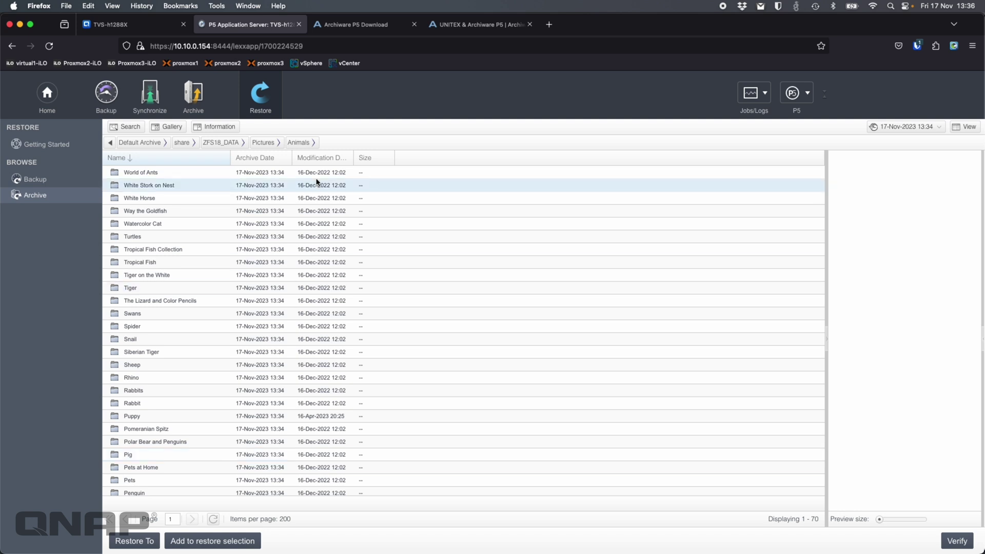
- Show the Storage Manager's Tape Drives list and select the LTO-9 drive sg11
click(196, 105)
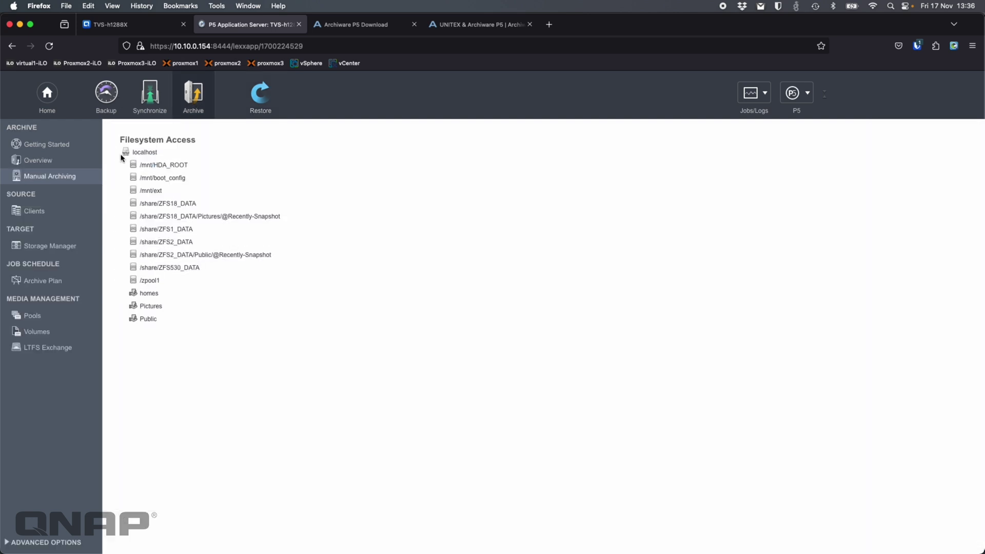
click(53, 247)
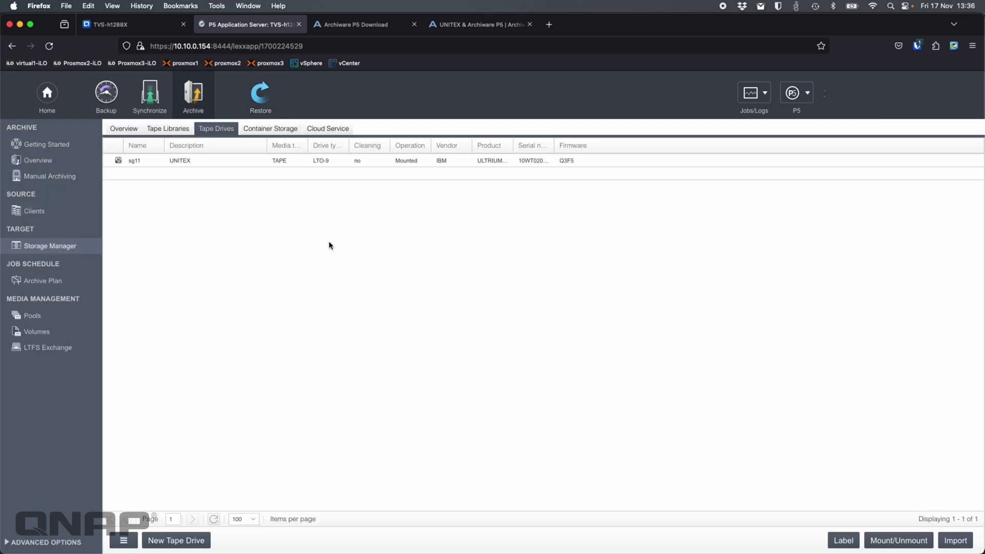
click(211, 160)
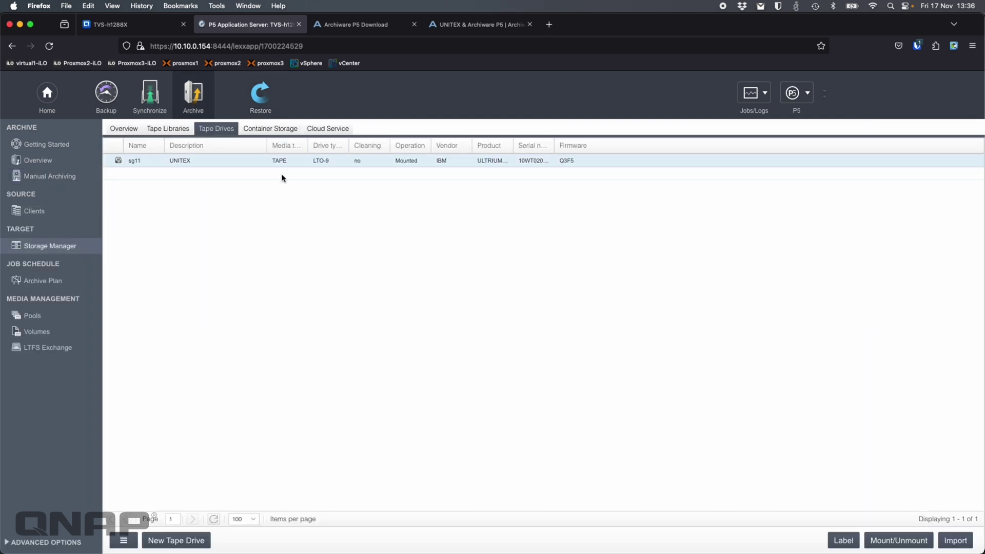
click(421, 233)
click(122, 26)
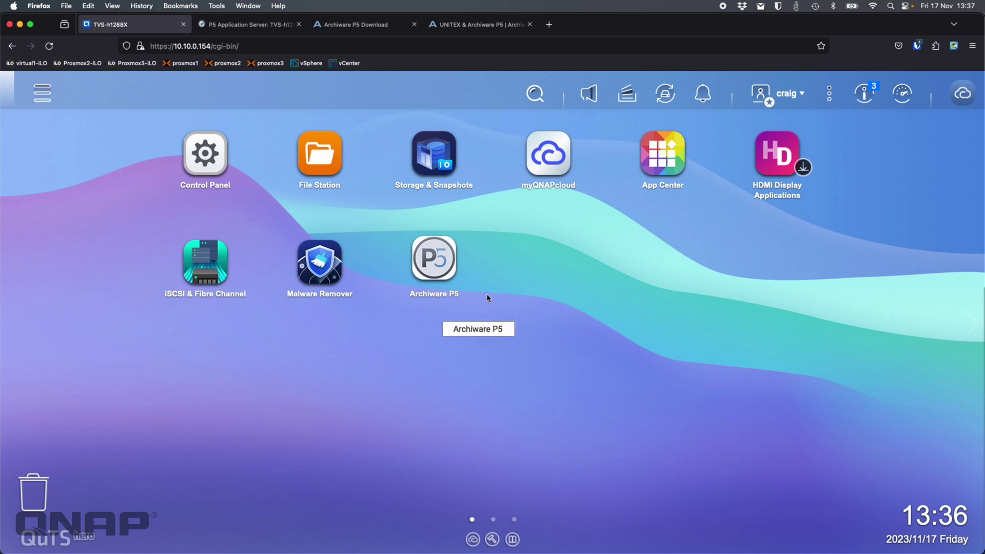
- Return from the QuTS hero desktop to the Archiware P5 server tab
click(256, 29)
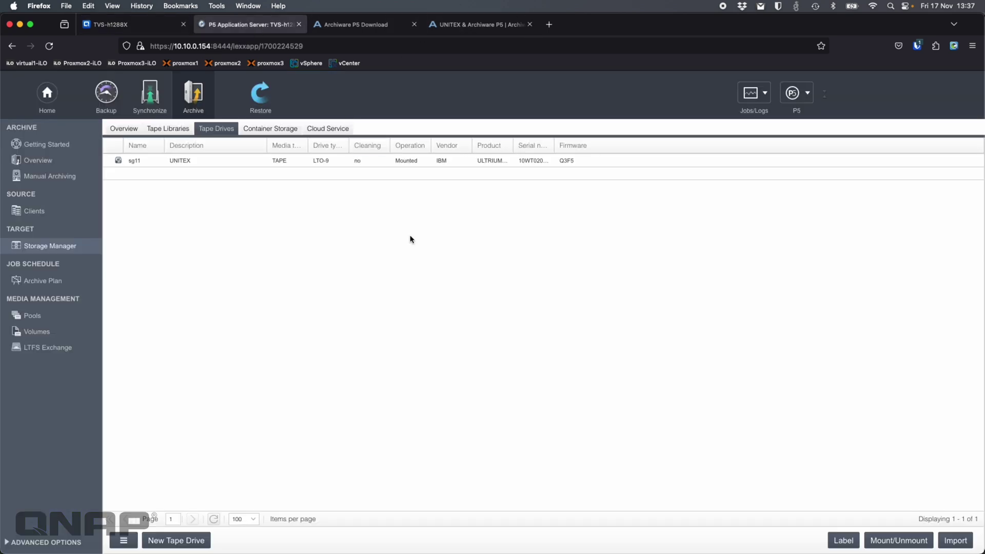